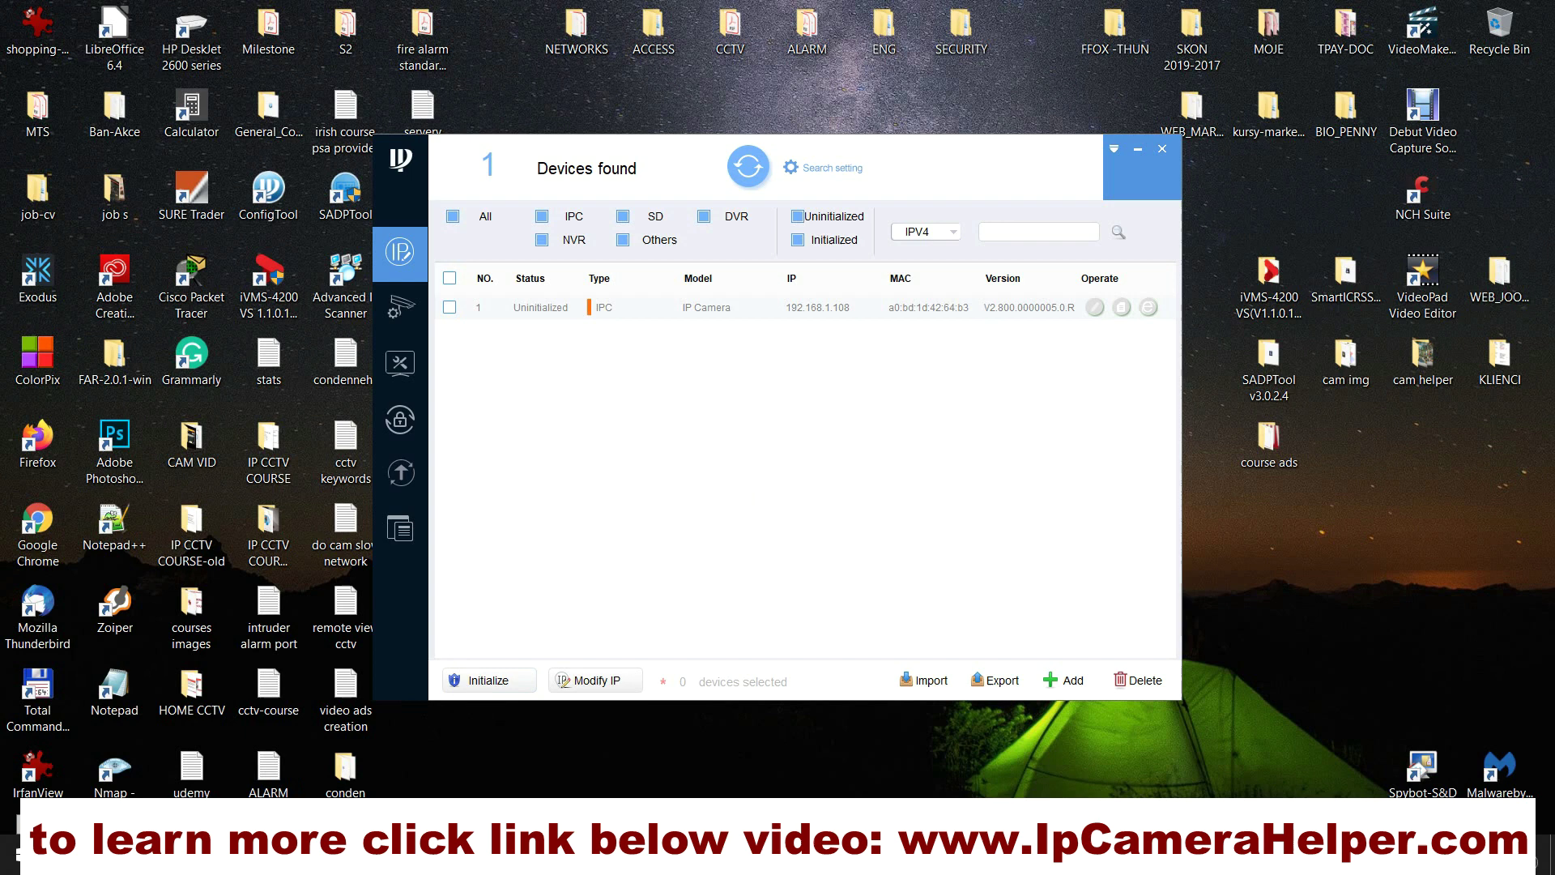
Step: Launch Command Prompt and run ipconfig, showing IPv4 192.168.192.21 and gateway 192.168.192.1
{"action": "left_click", "coordinate": [18, 853]}
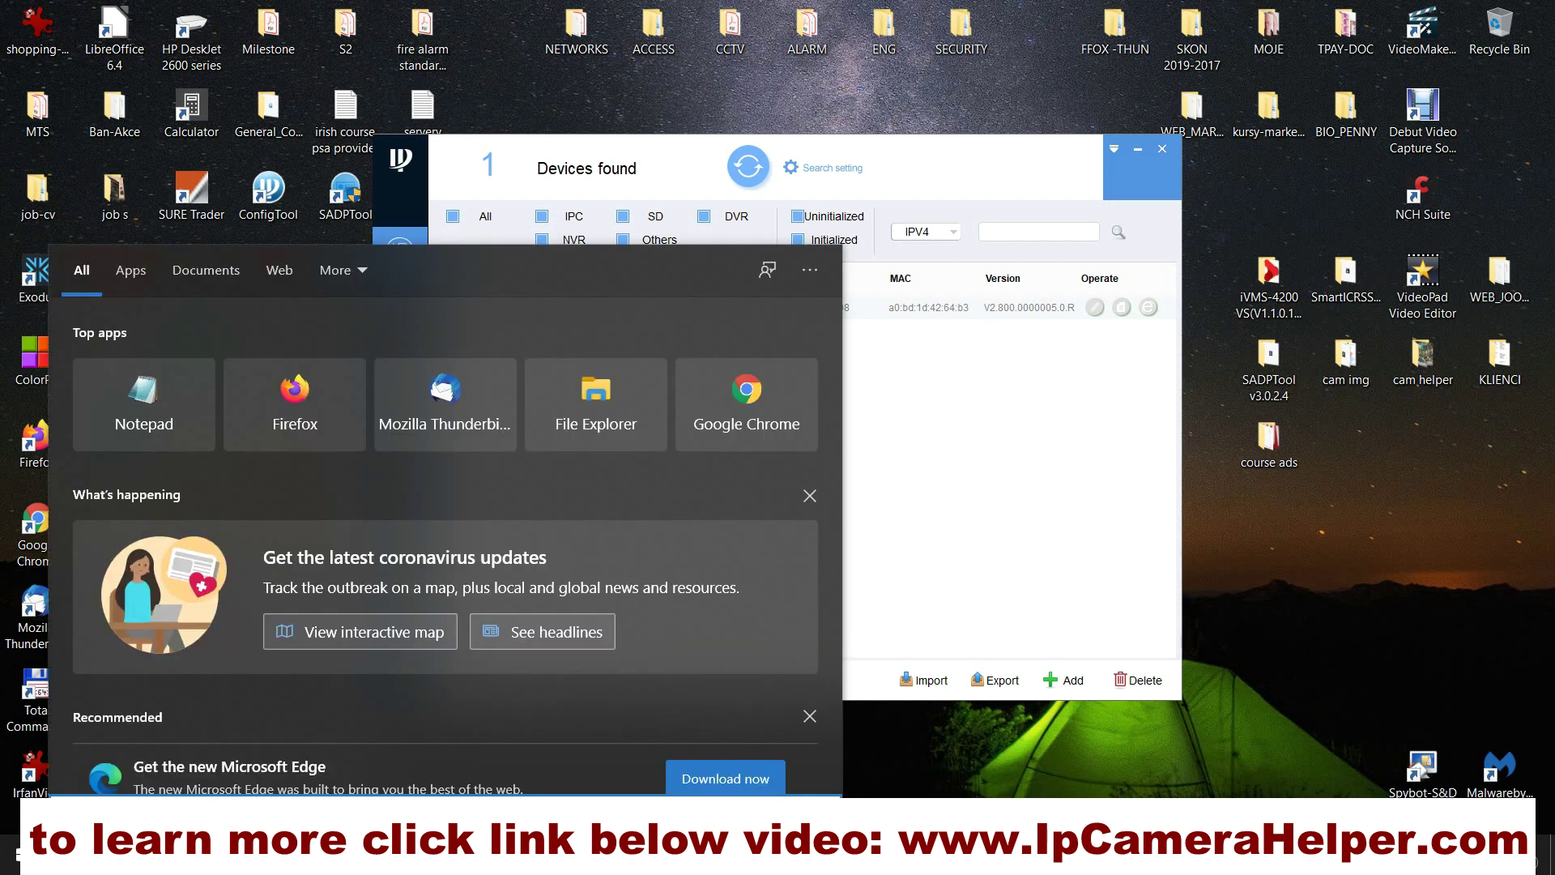
{"action": "type", "text": "cm"}
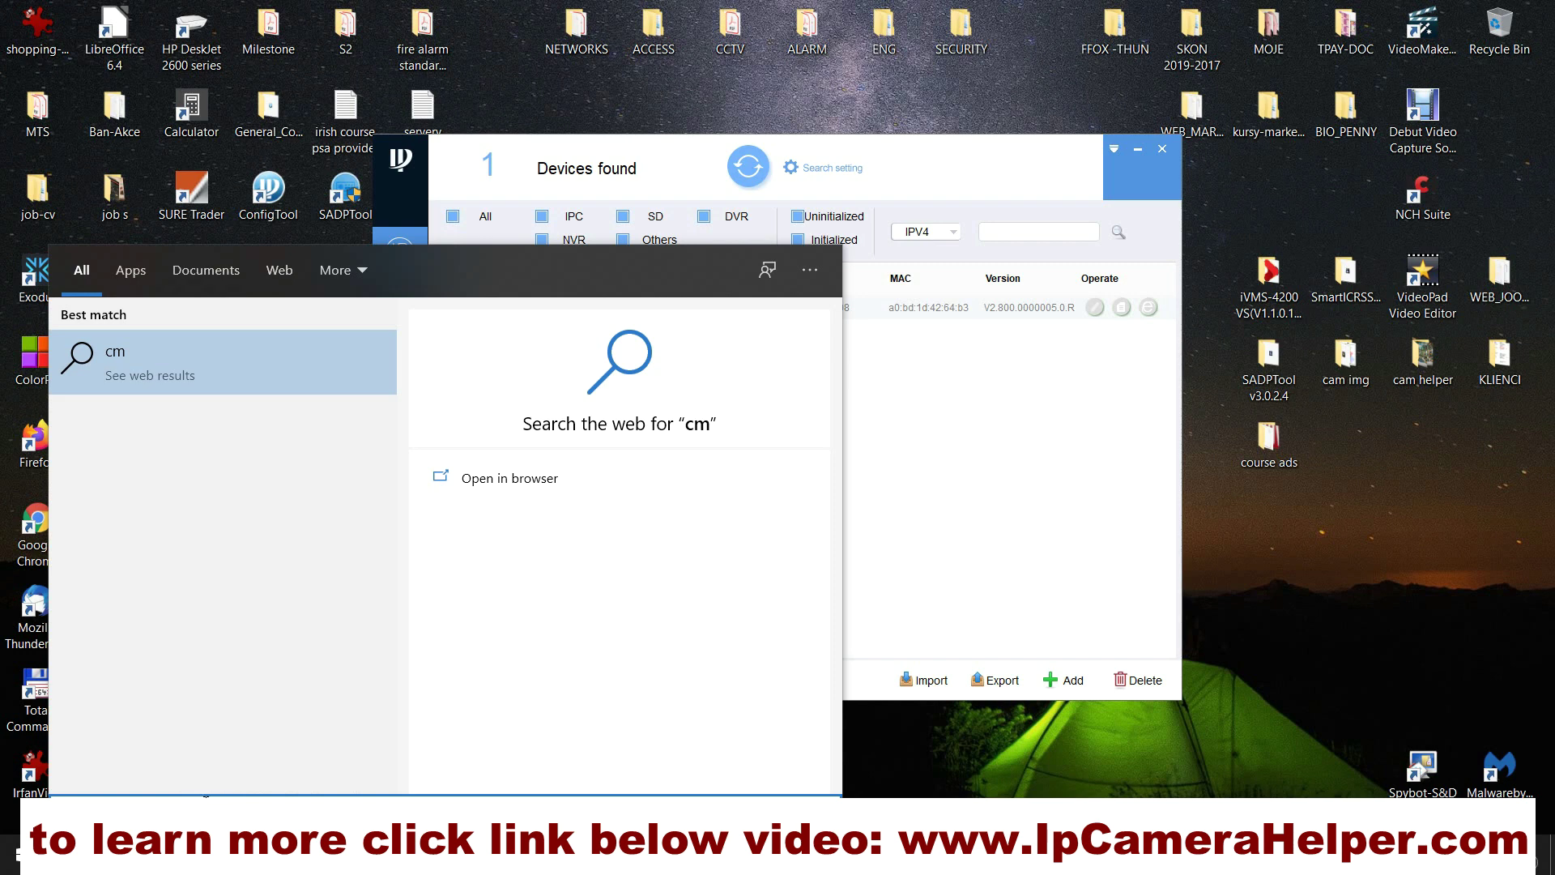
{"action": "type", "text": "d"}
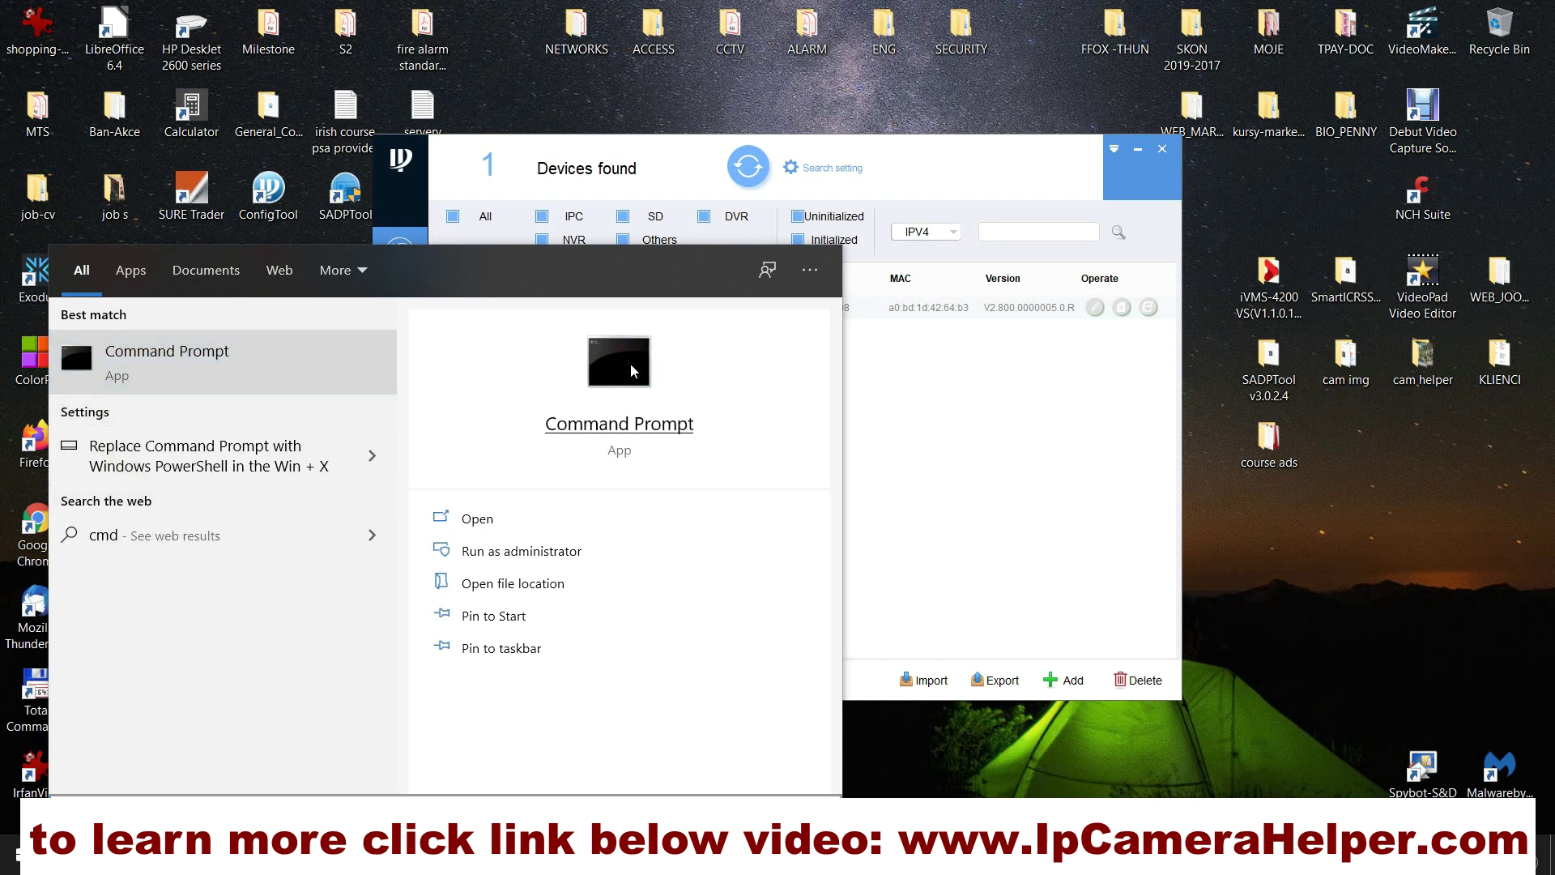
{"action": "left_click", "coordinate": [630, 363]}
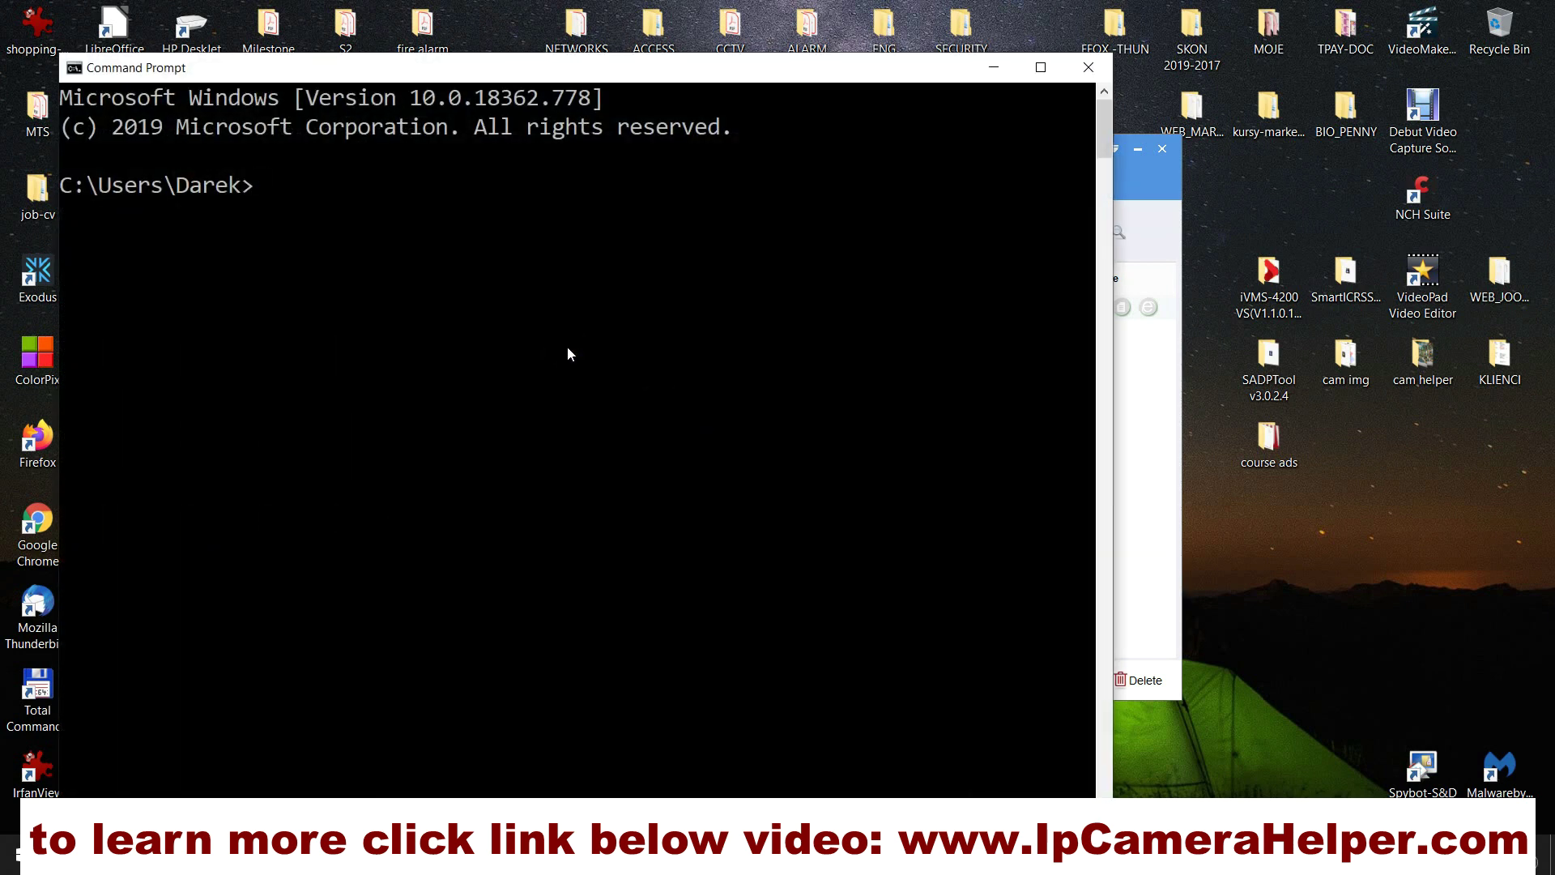
{"action": "type", "text": "ipconfig"}
{"action": "key", "text": "Return"}
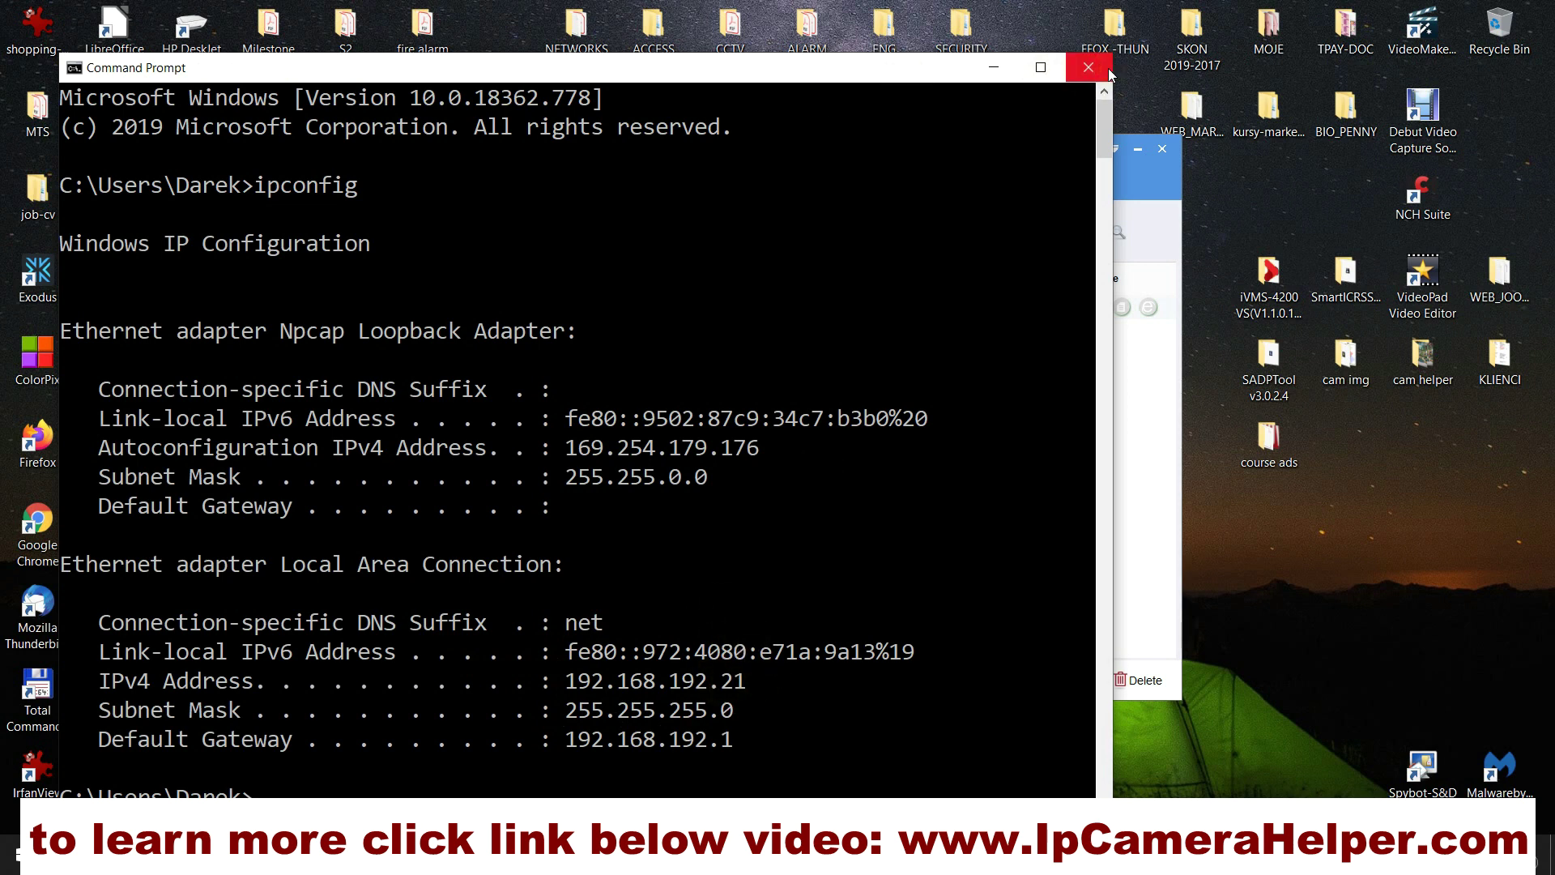
Step: Close Command Prompt and set the camera's IP mode to DHCP in Modify IP
{"action": "left_click", "coordinate": [1088, 68]}
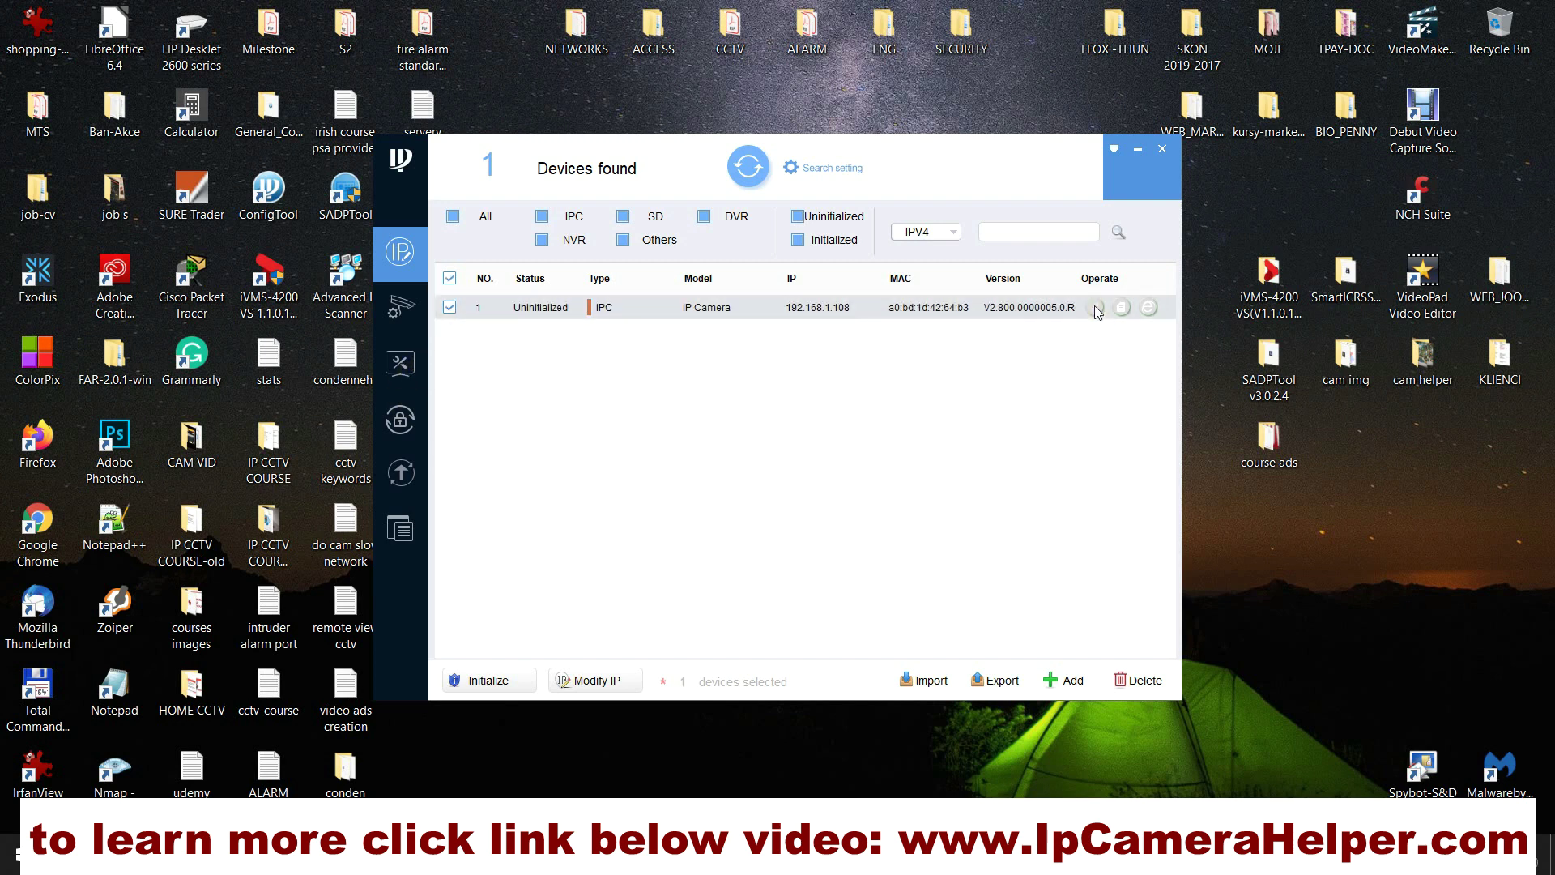
{"action": "left_click", "coordinate": [563, 689]}
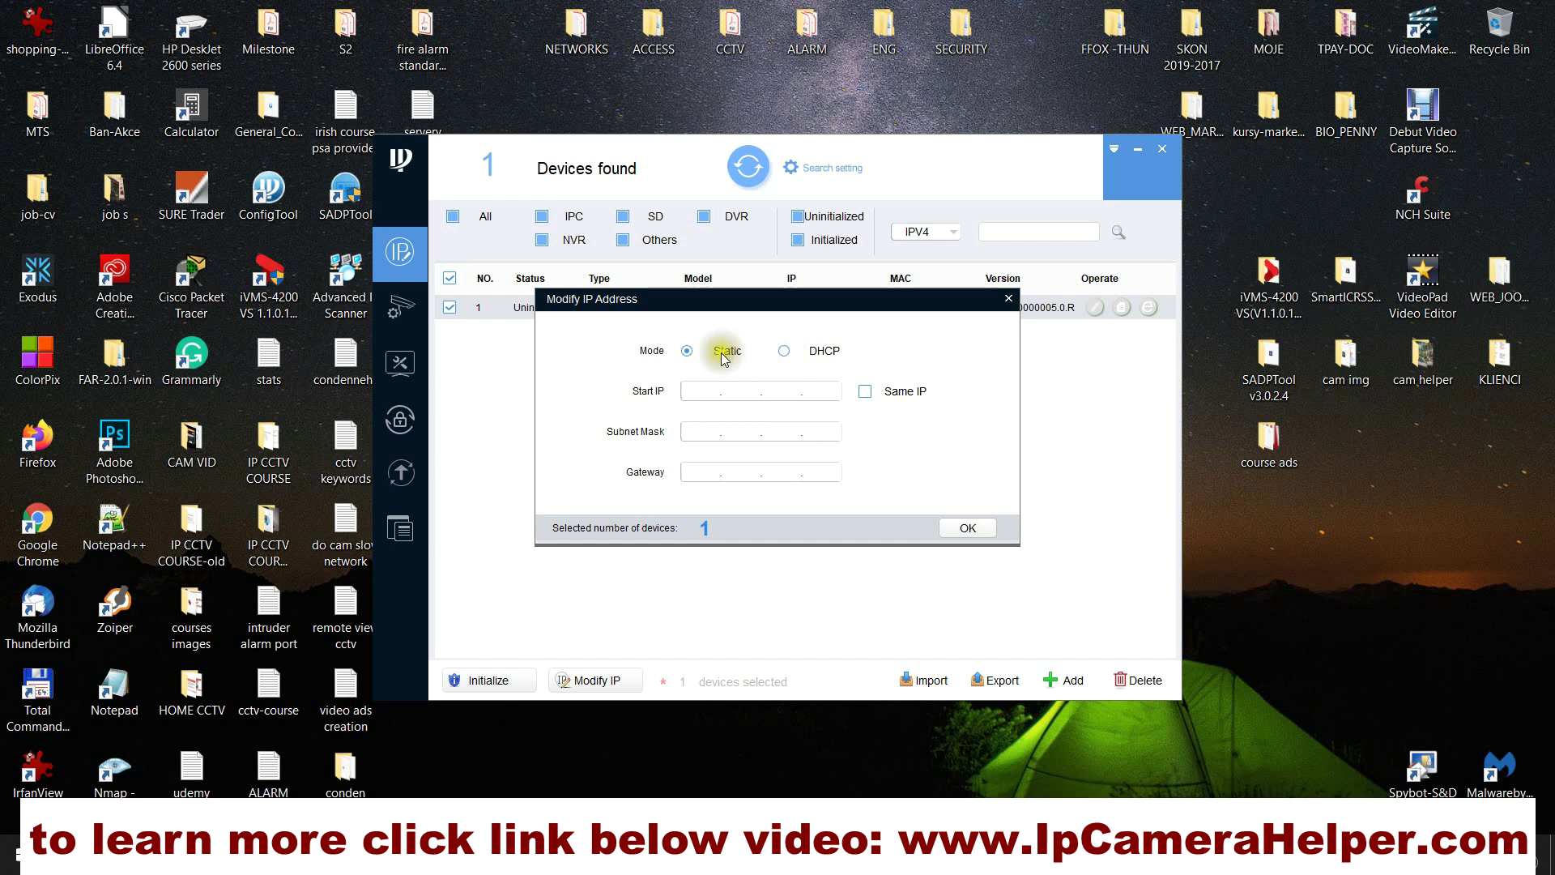
{"action": "left_click", "coordinate": [797, 354]}
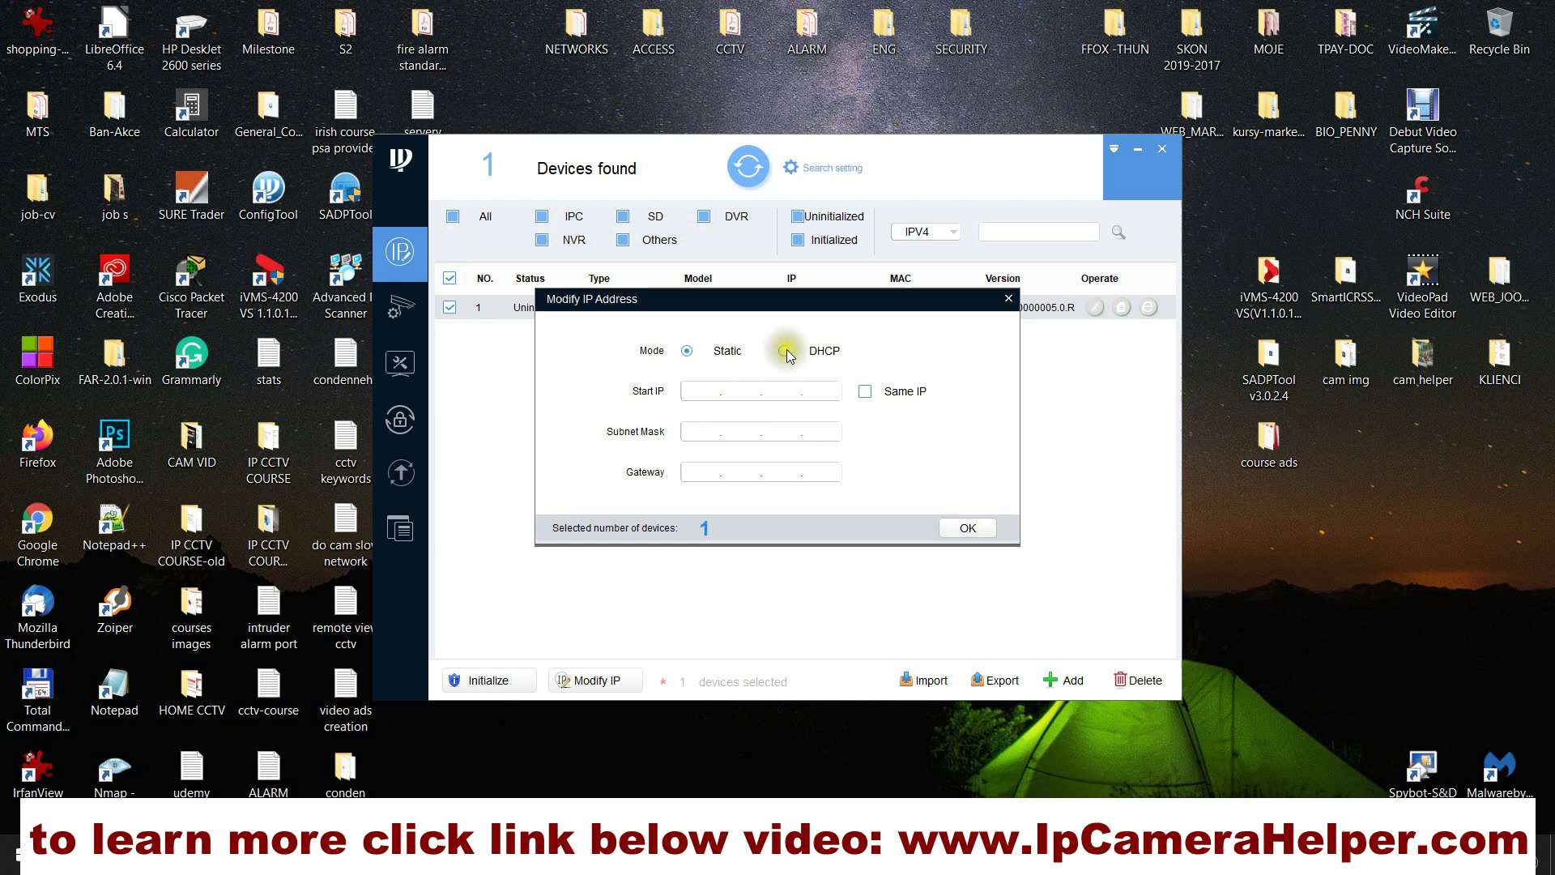
{"action": "left_click", "coordinate": [787, 353]}
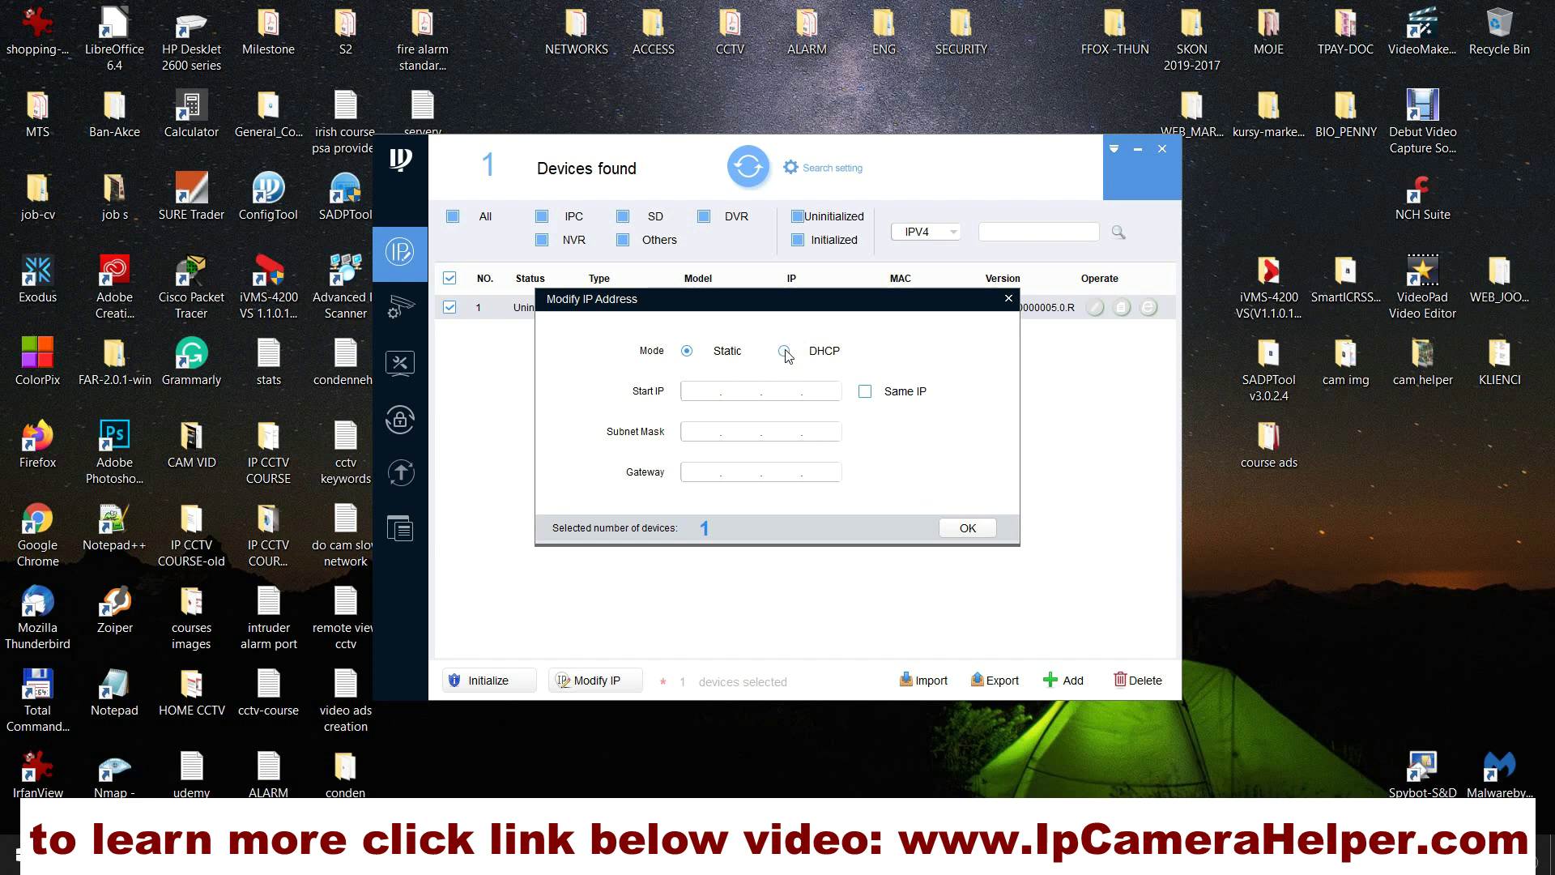
{"action": "left_click", "coordinate": [785, 352]}
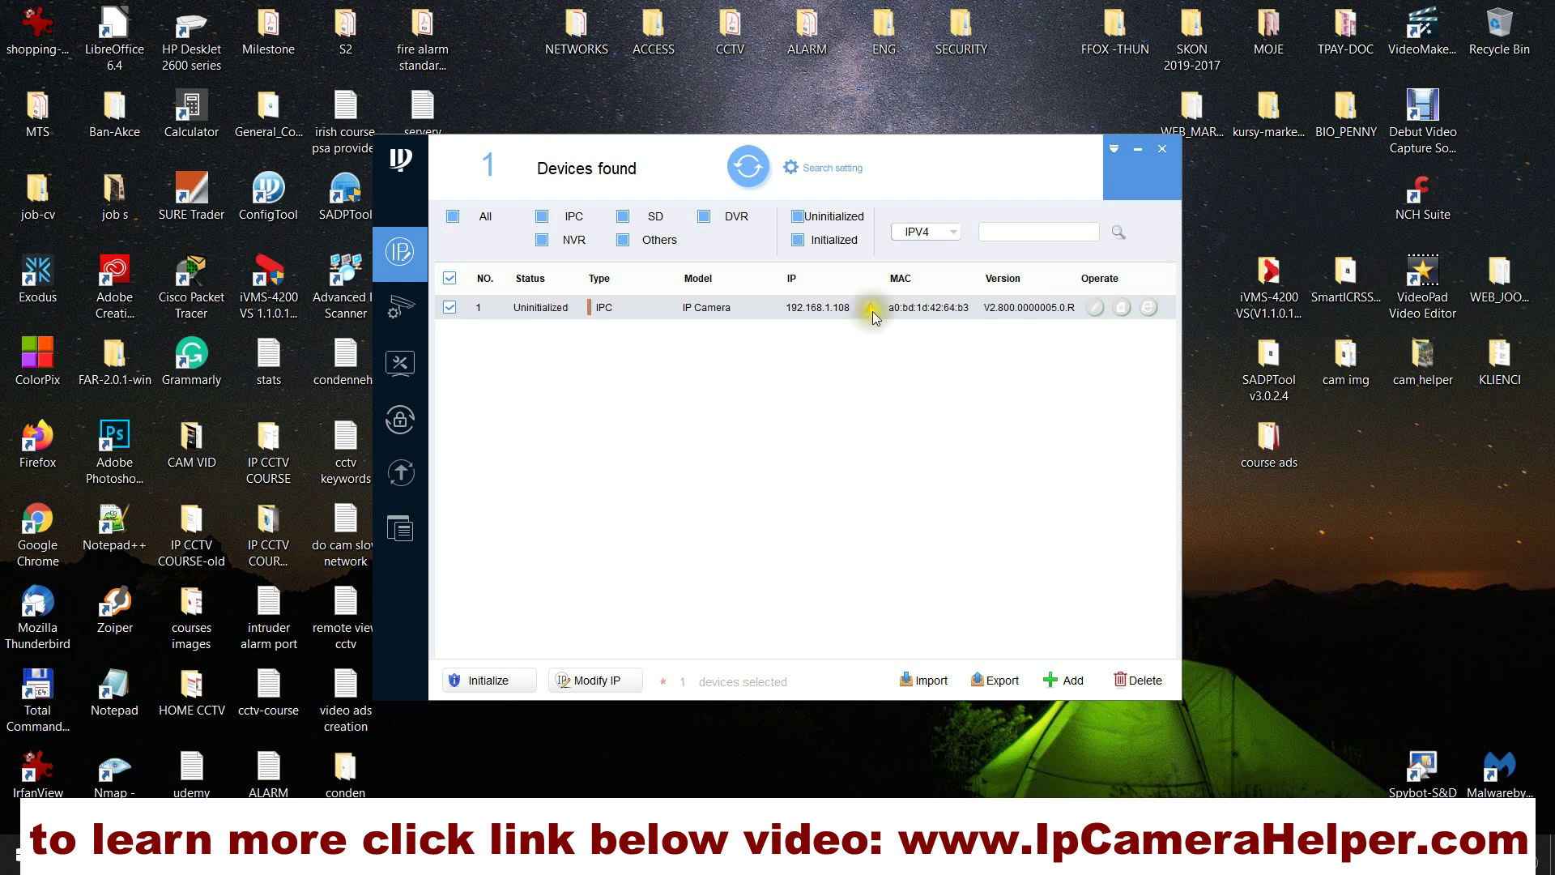
Step: Refresh the device search, reselect the camera, and cancel out of its Modify IP dialog
{"action": "left_click", "coordinate": [749, 168]}
{"action": "left_click", "coordinate": [770, 340]}
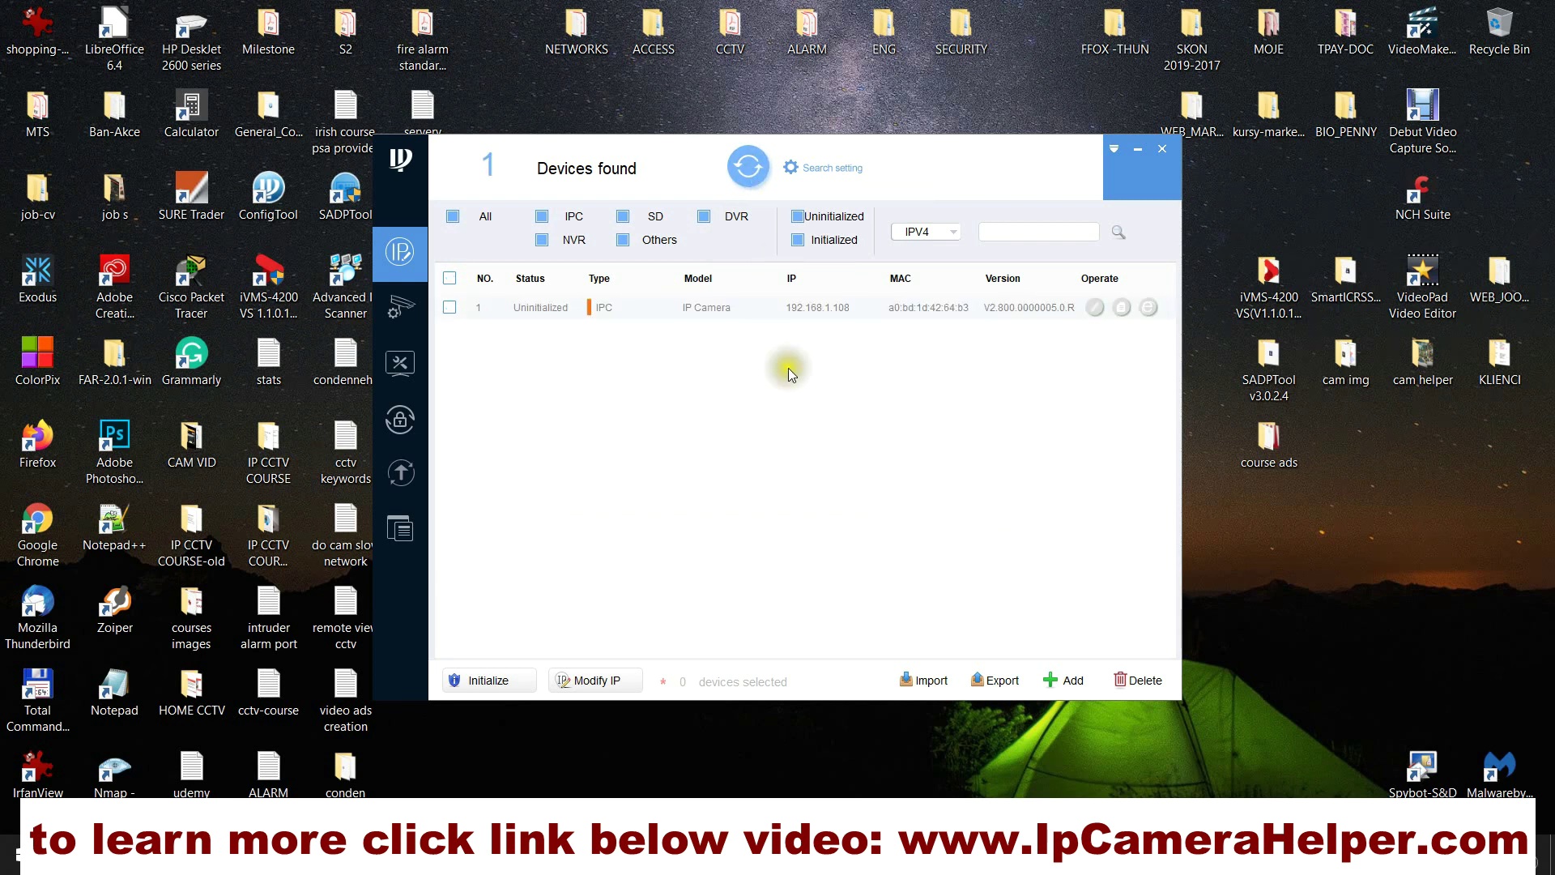
{"action": "left_click", "coordinate": [449, 309]}
{"action": "left_click", "coordinate": [493, 678]}
{"action": "left_click", "coordinate": [1086, 308]}
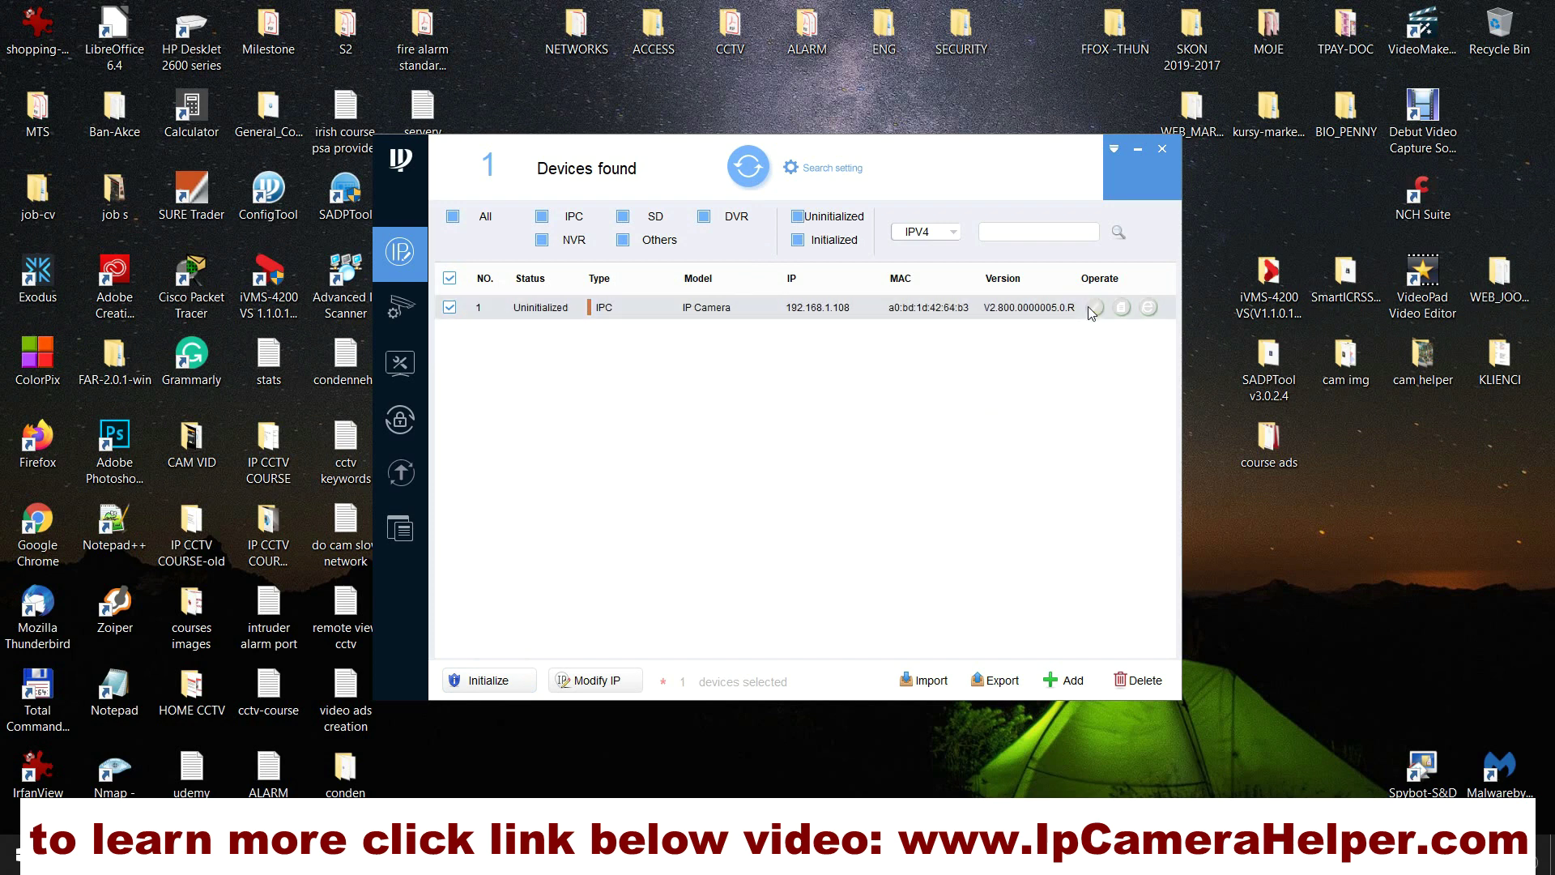
{"action": "left_click", "coordinate": [590, 681]}
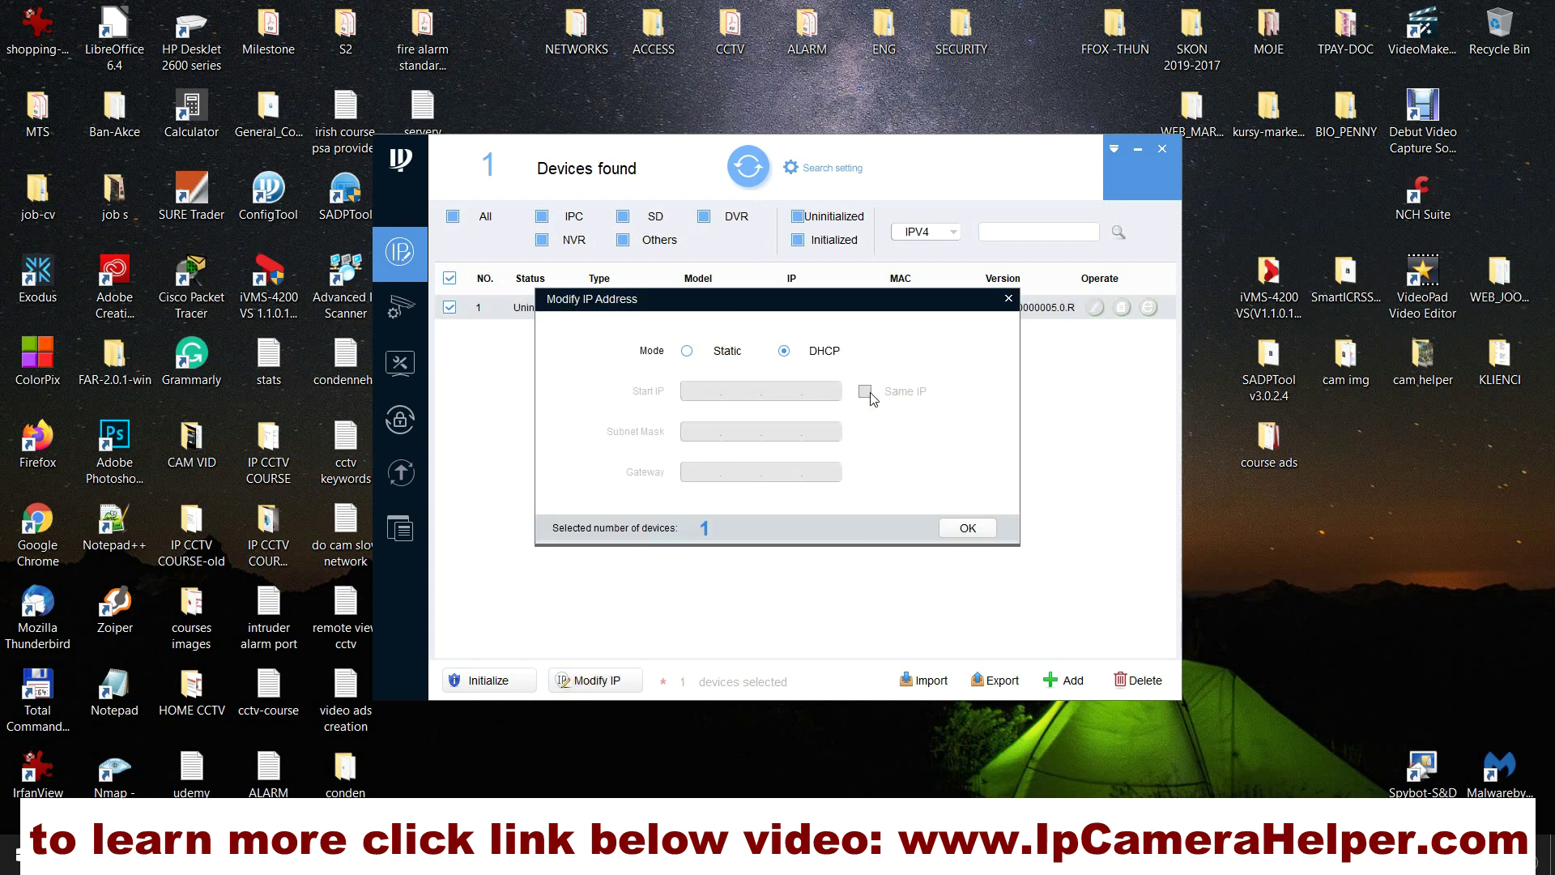
{"action": "left_click", "coordinate": [1009, 298]}
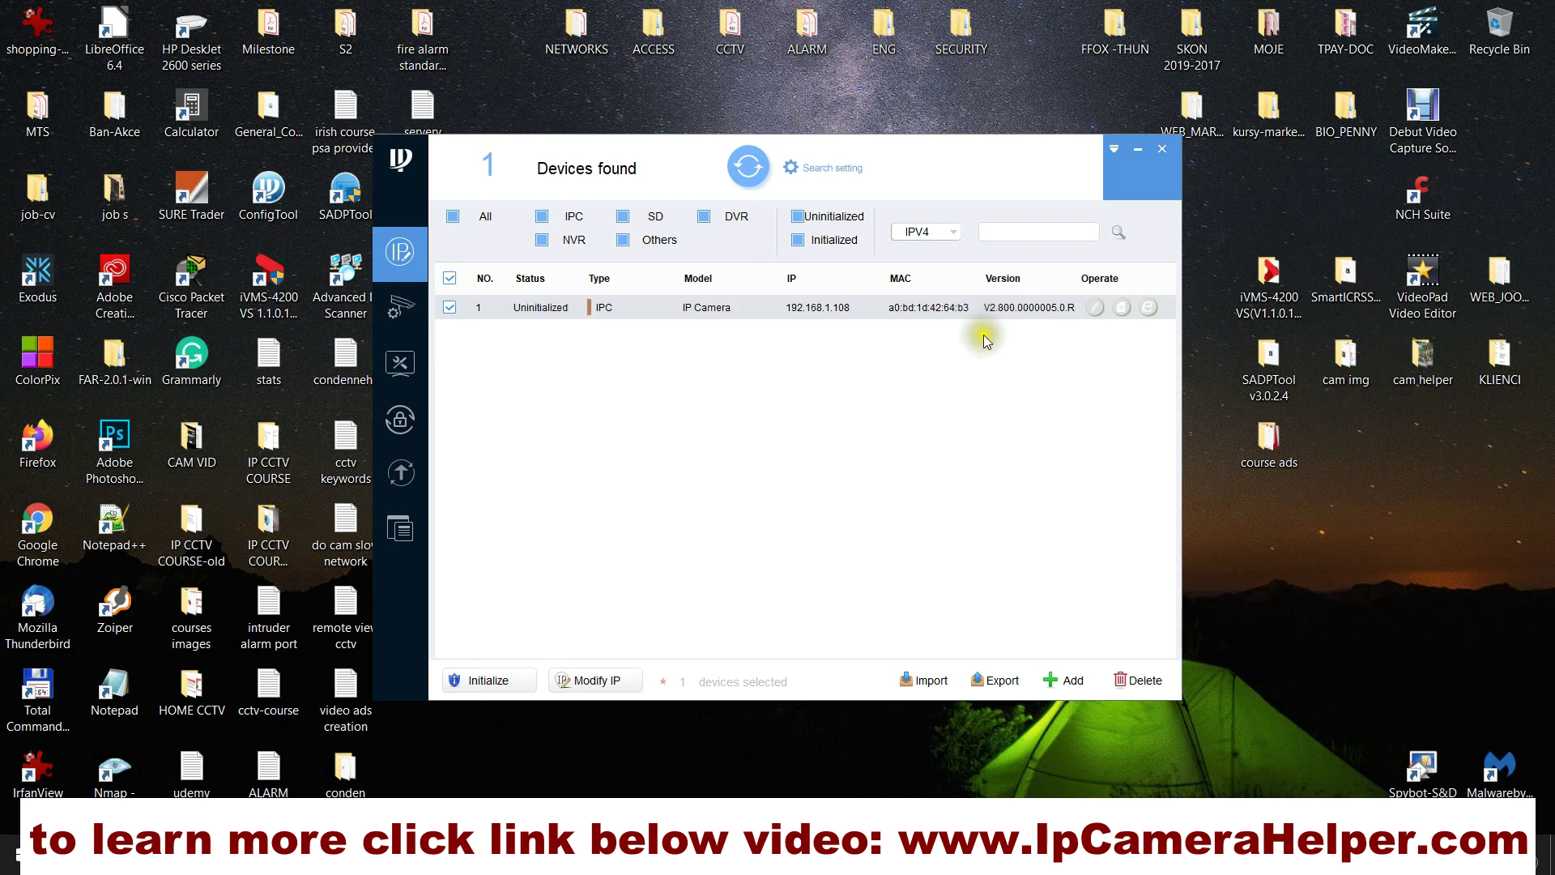
Step: Start camera initialization and enter and confirm a new admin password
{"action": "left_click", "coordinate": [503, 685]}
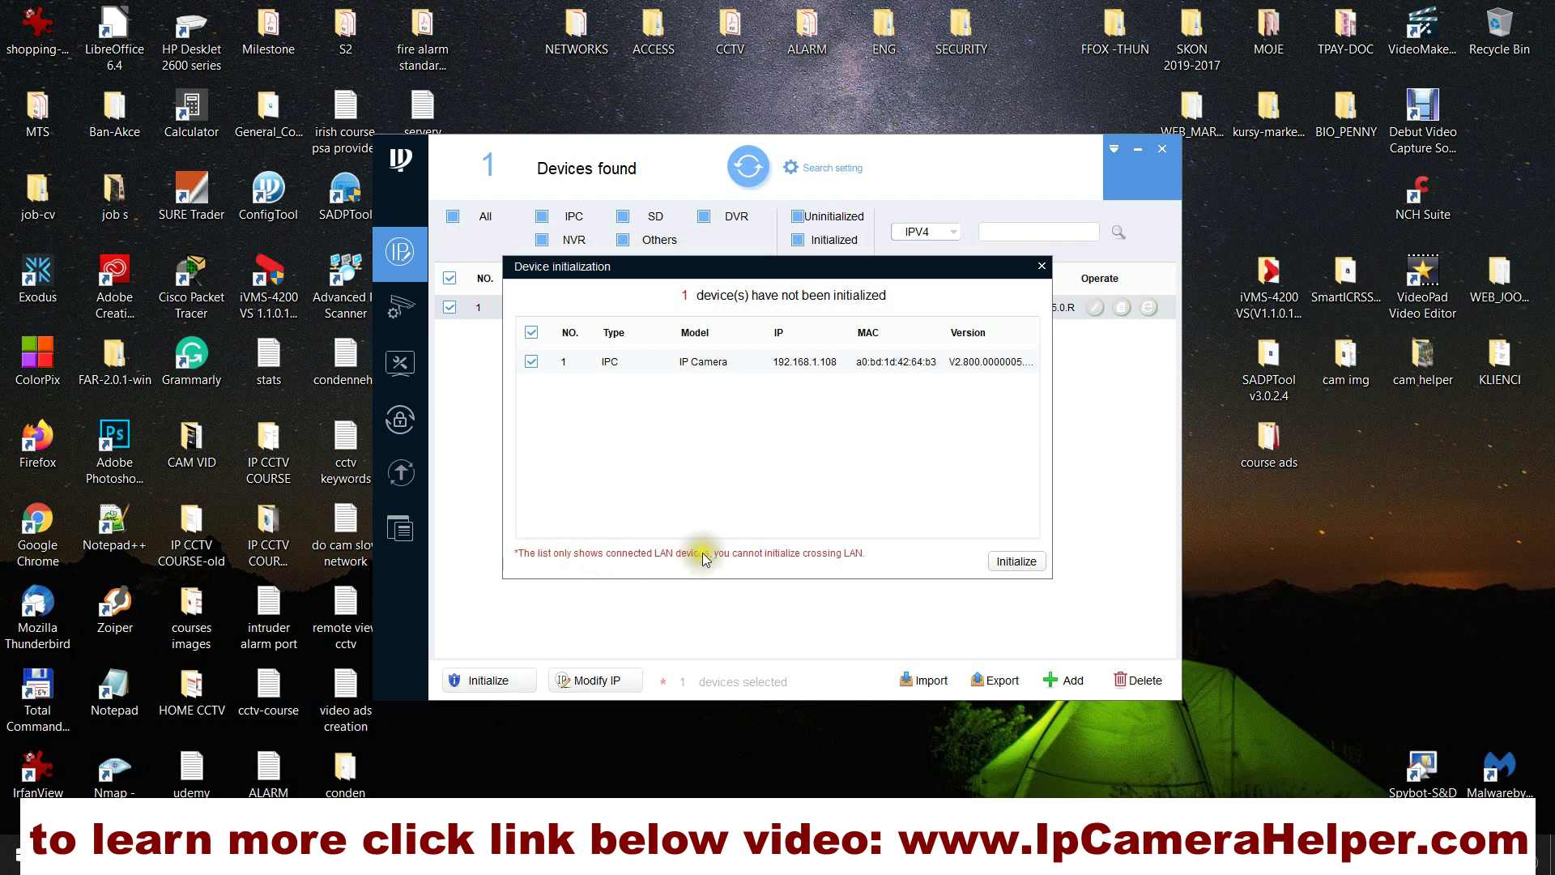
{"action": "left_click", "coordinate": [1014, 562]}
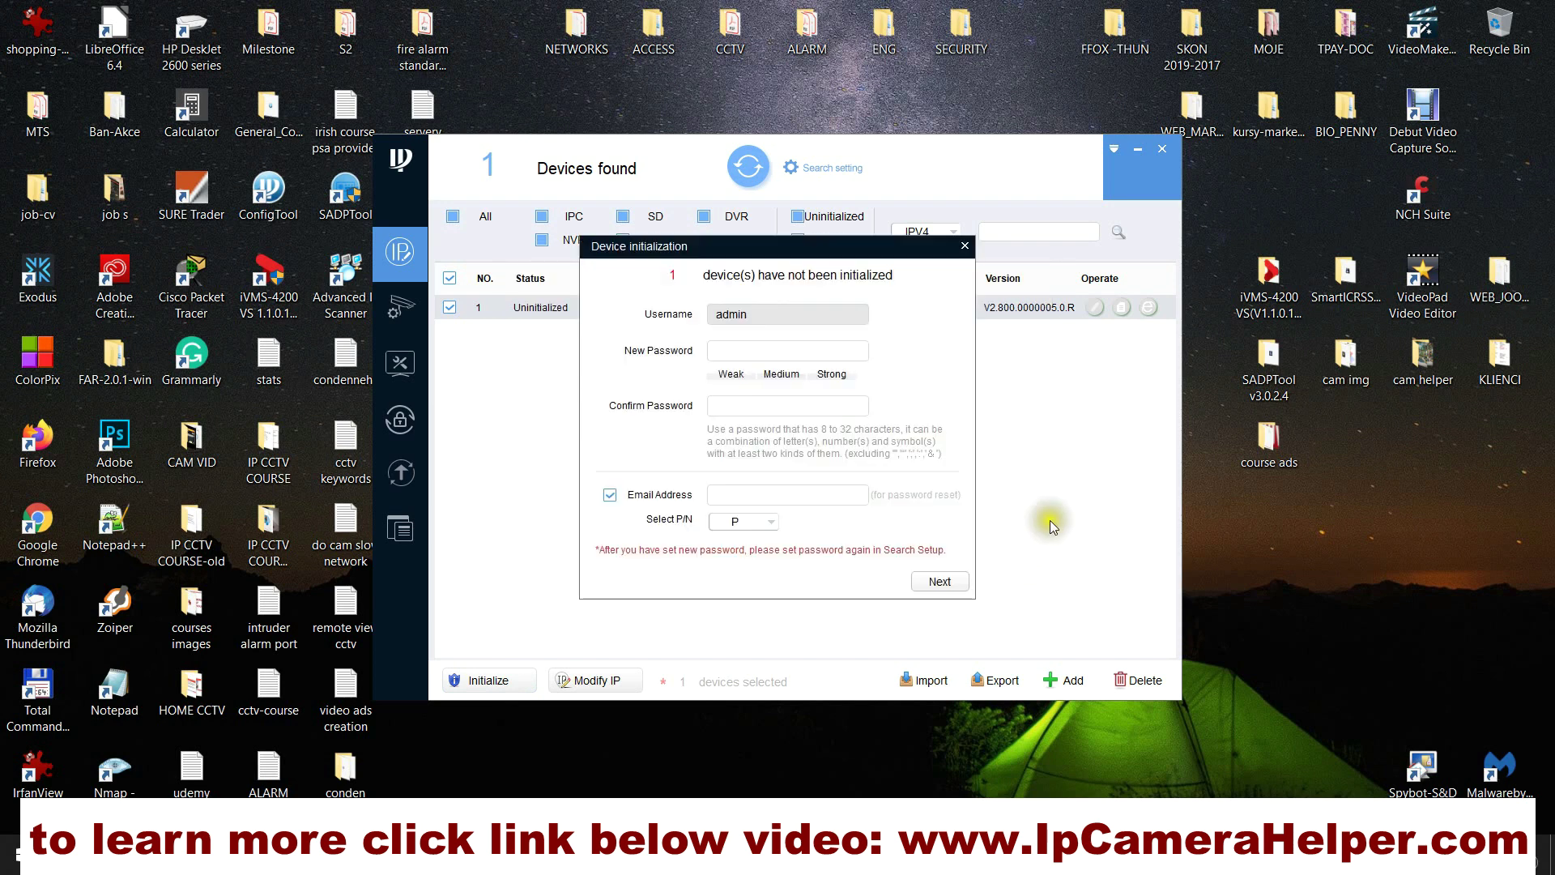
{"action": "left_click", "coordinate": [836, 352]}
{"action": "type", "text": "a"}
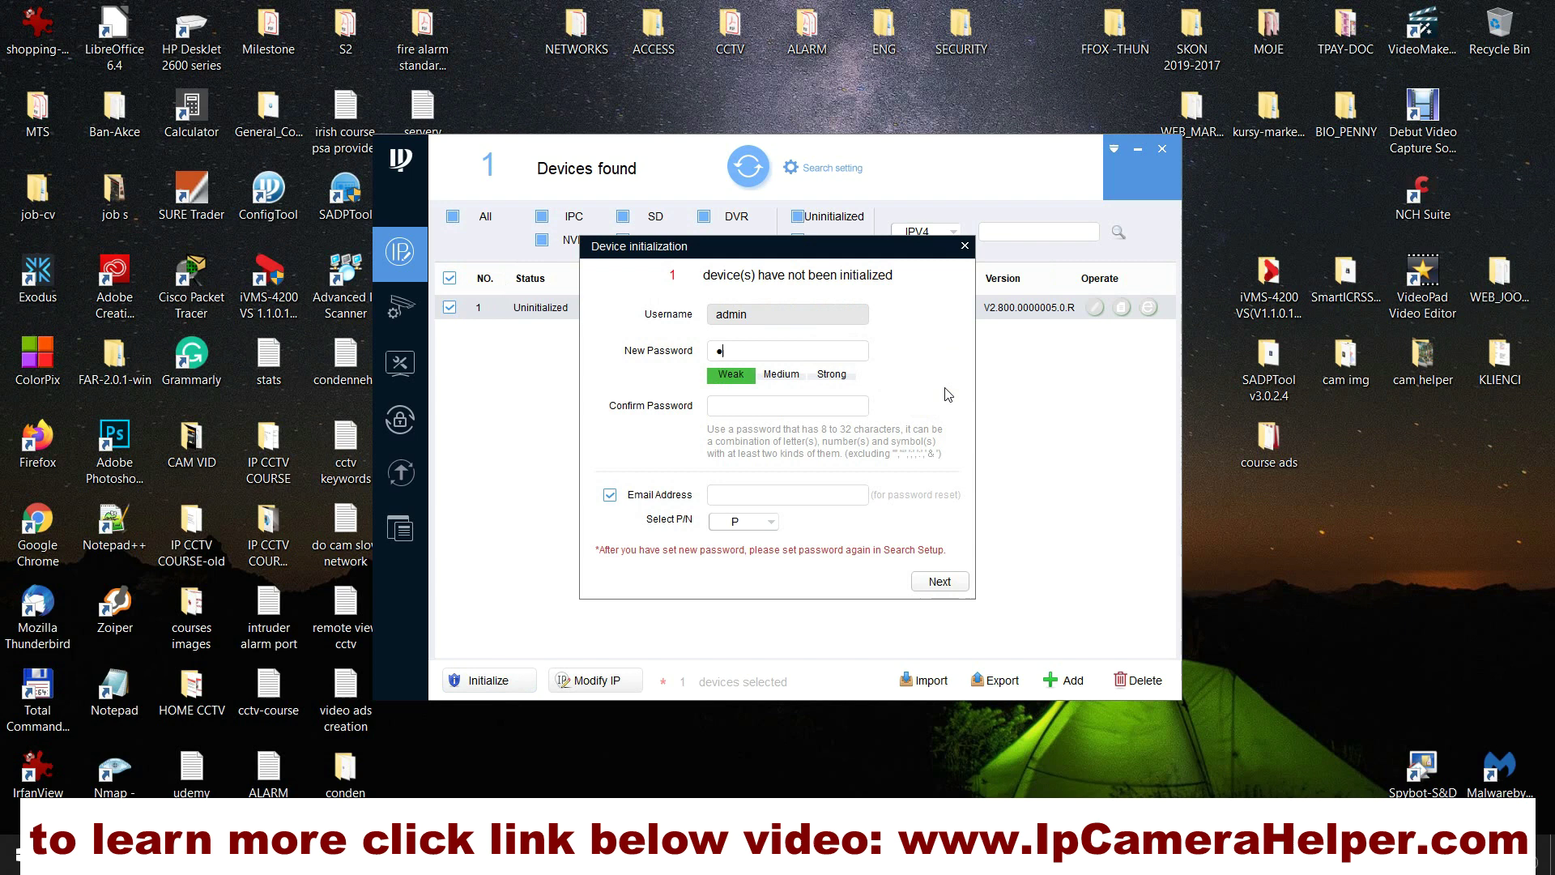
{"action": "type", "text": "dmin123"}
{"action": "left_click", "coordinate": [834, 406]}
{"action": "type", "text": "admin1"}
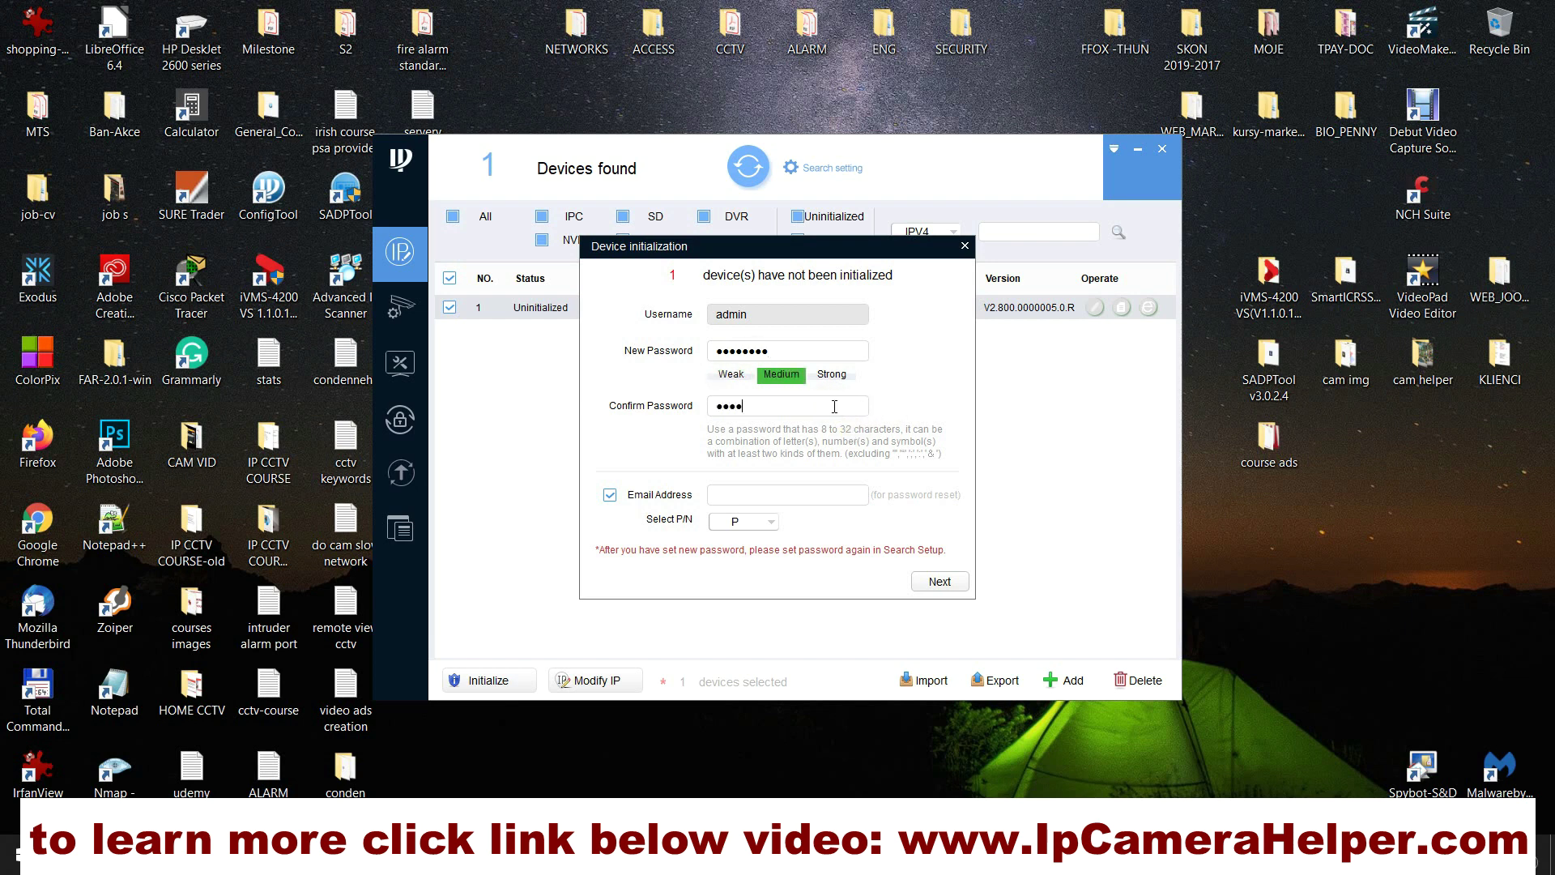
{"action": "type", "text": "23"}
Step: Skip the recovery e-mail, untick Auto-check and Easy4ip, and activate the camera
{"action": "left_click", "coordinate": [610, 495]}
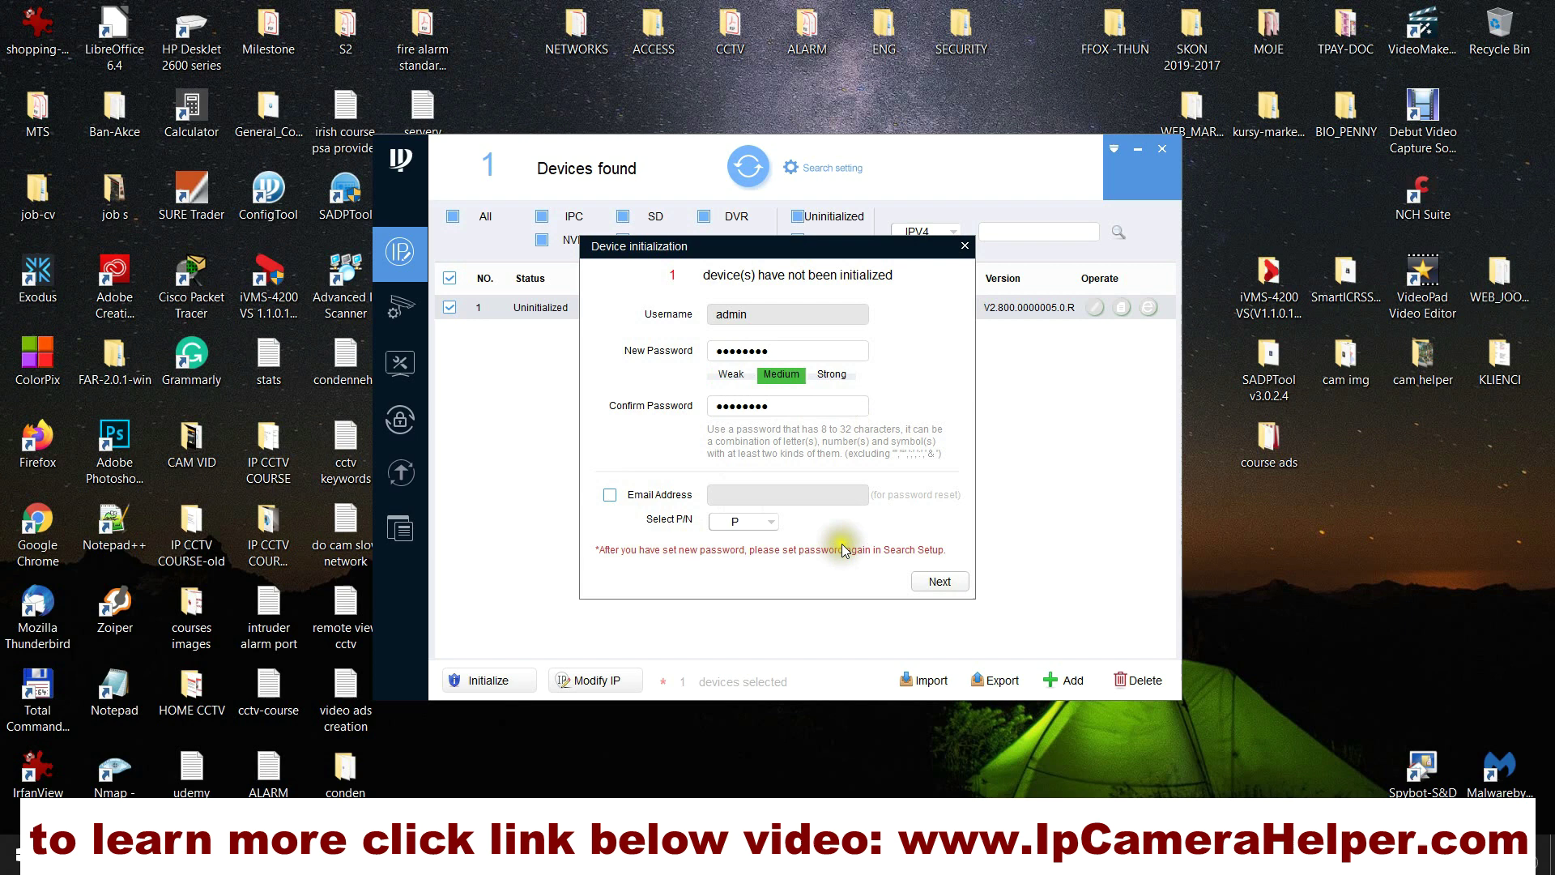
{"action": "left_click", "coordinate": [940, 582]}
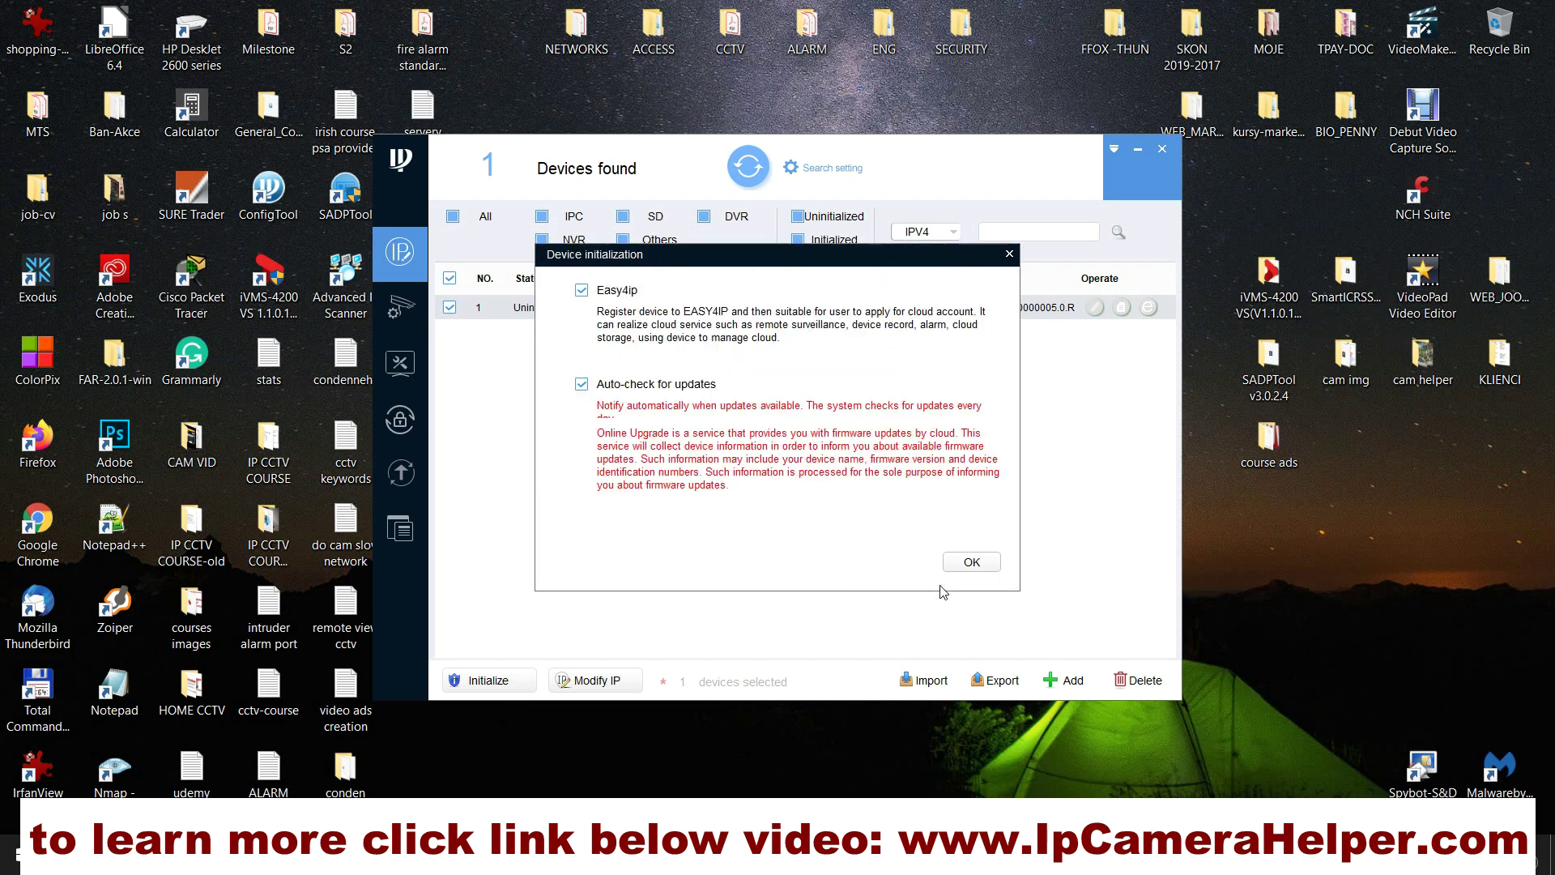
{"action": "left_click", "coordinate": [582, 384]}
{"action": "left_click", "coordinate": [582, 290]}
{"action": "left_click", "coordinate": [971, 567]}
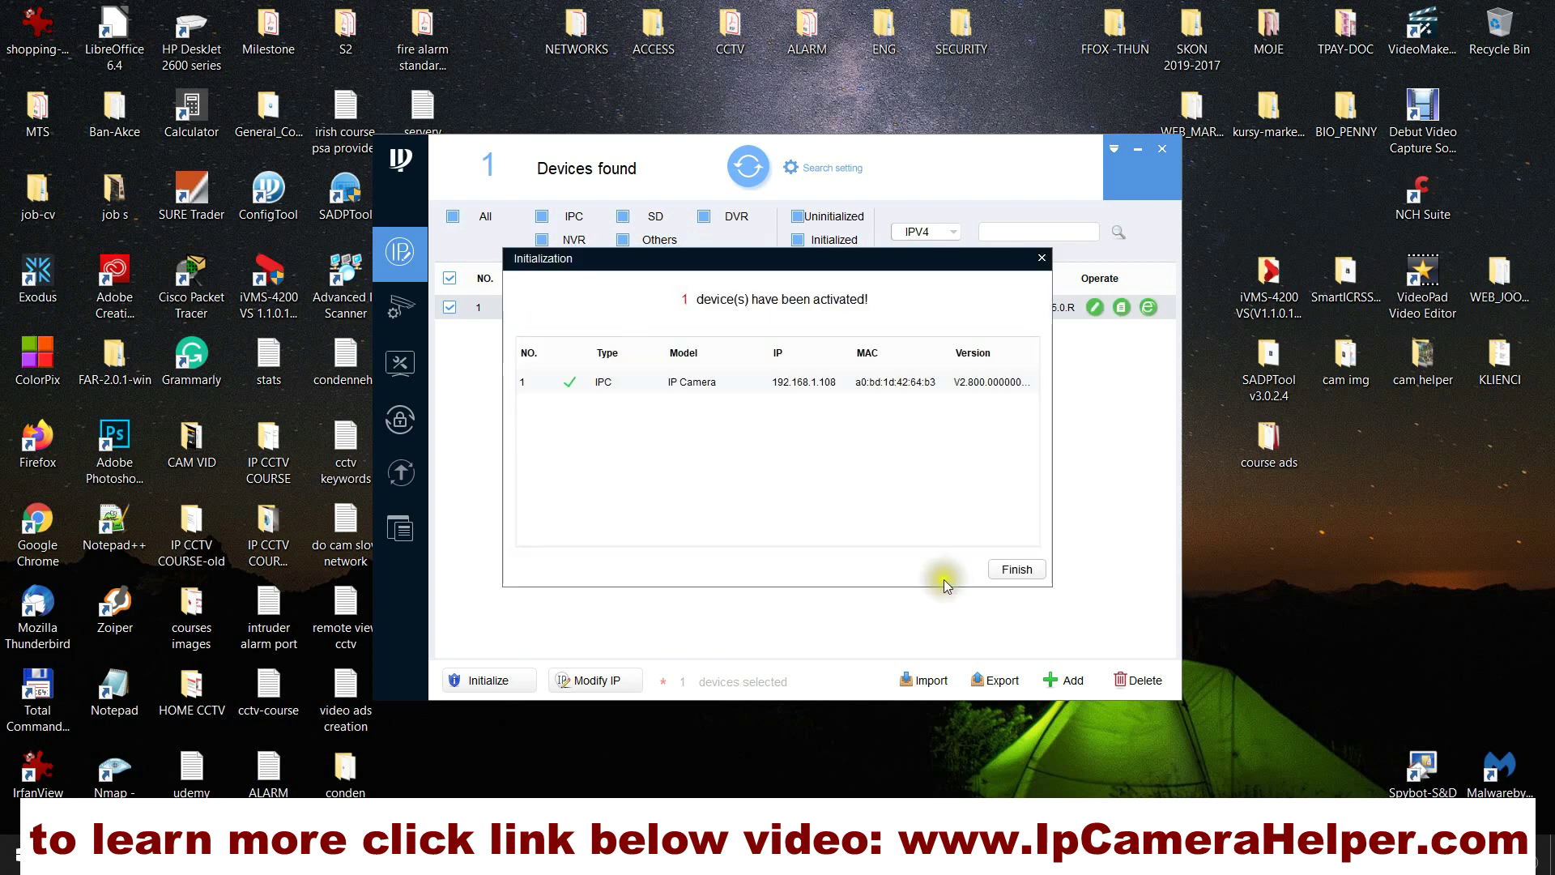
Step: Dismiss the activation result and confirm the camera's IP settings dialog unchanged
{"action": "left_click", "coordinate": [994, 577]}
{"action": "left_click", "coordinate": [866, 517]}
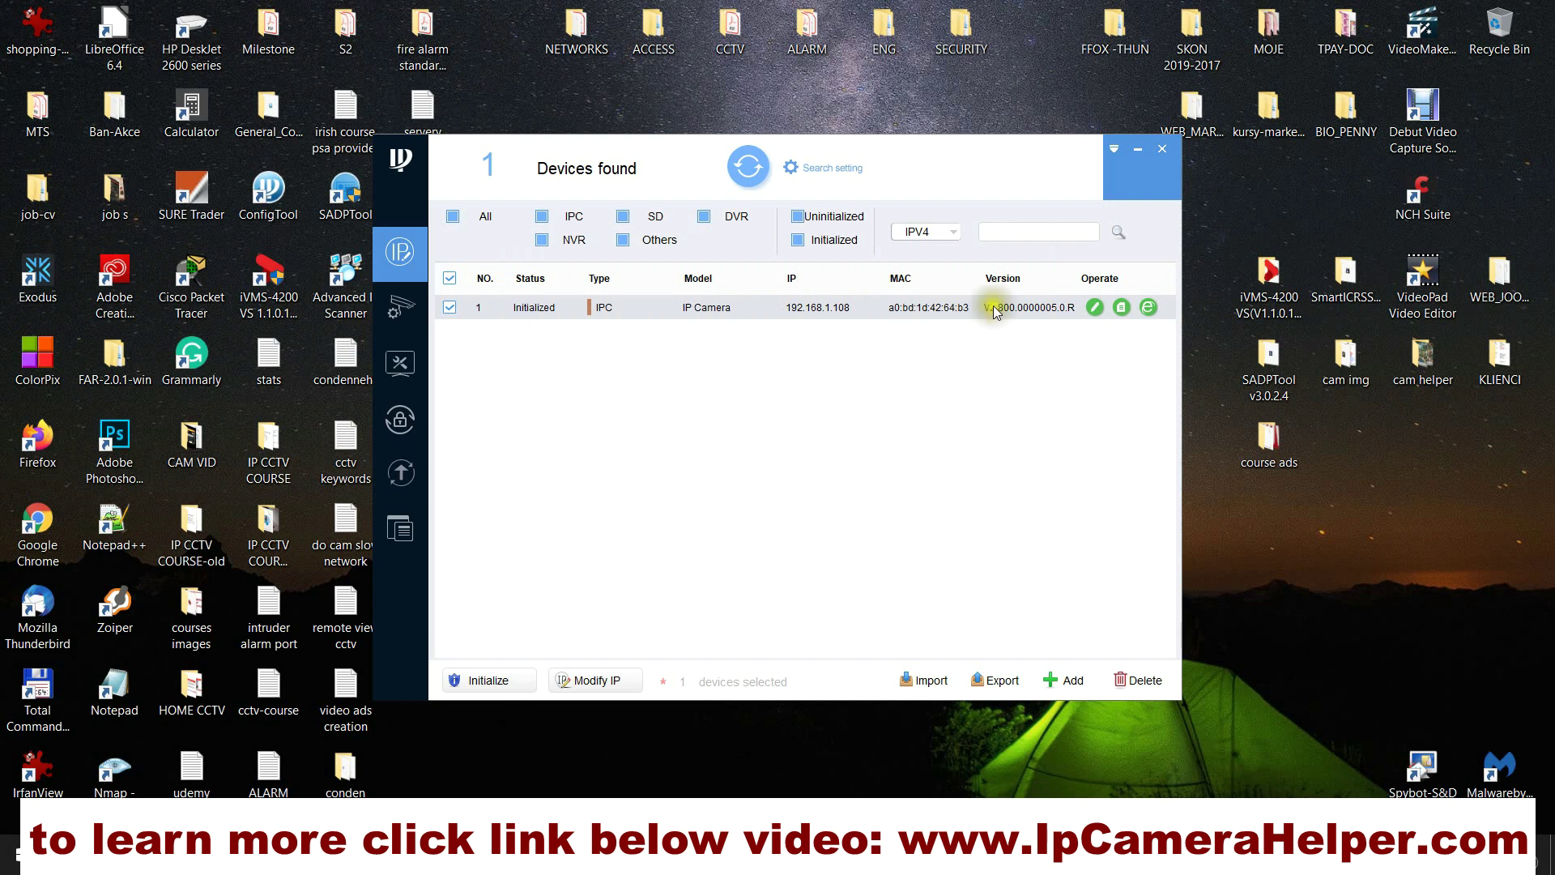
{"action": "left_click", "coordinate": [615, 679]}
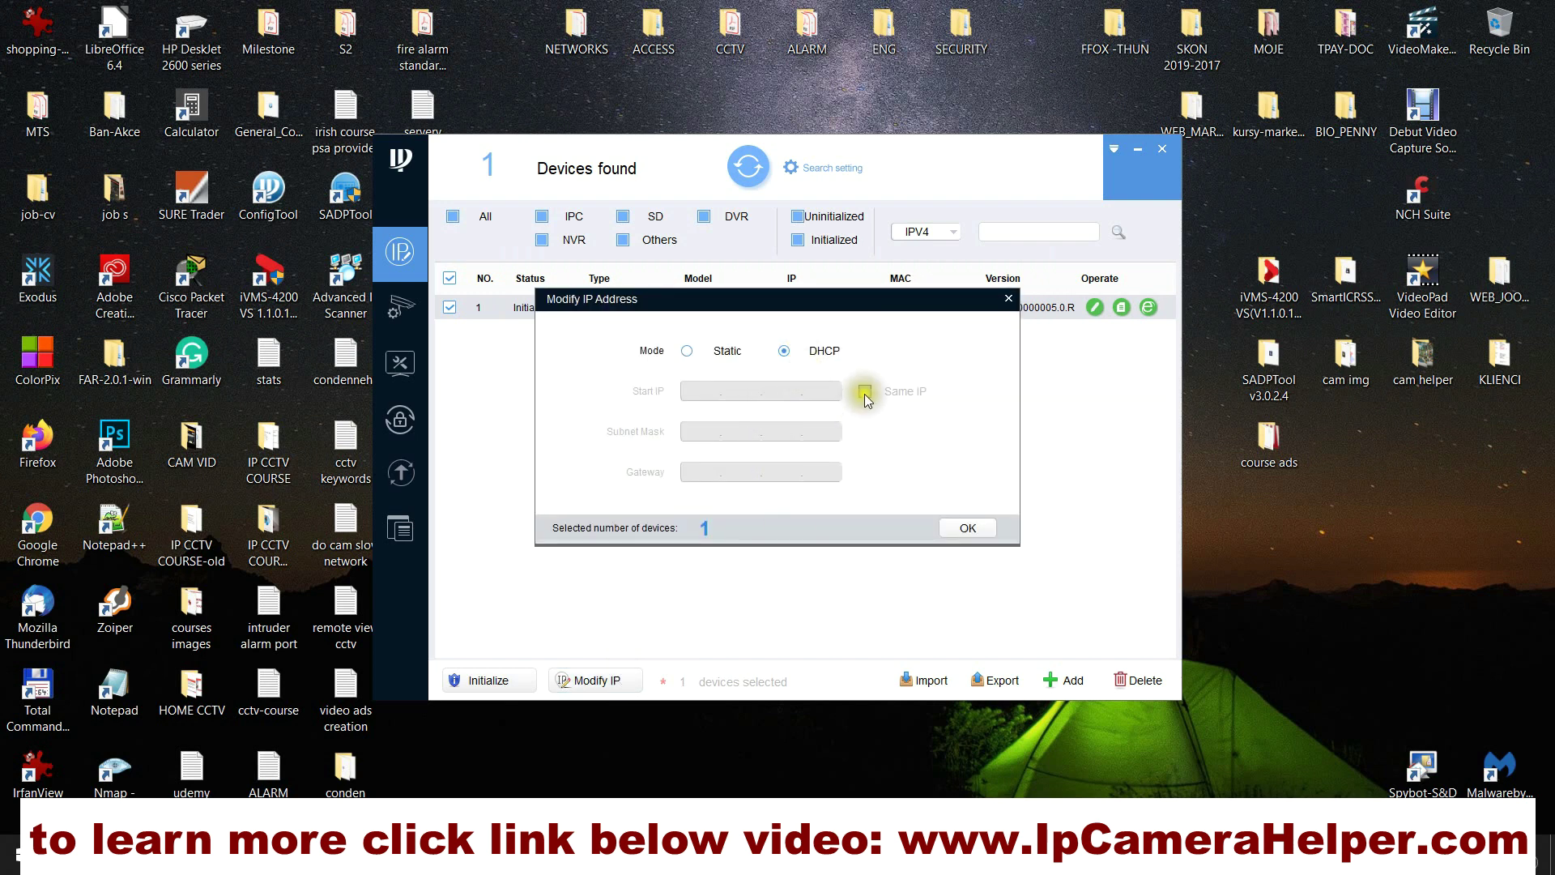
{"action": "left_click", "coordinate": [968, 529]}
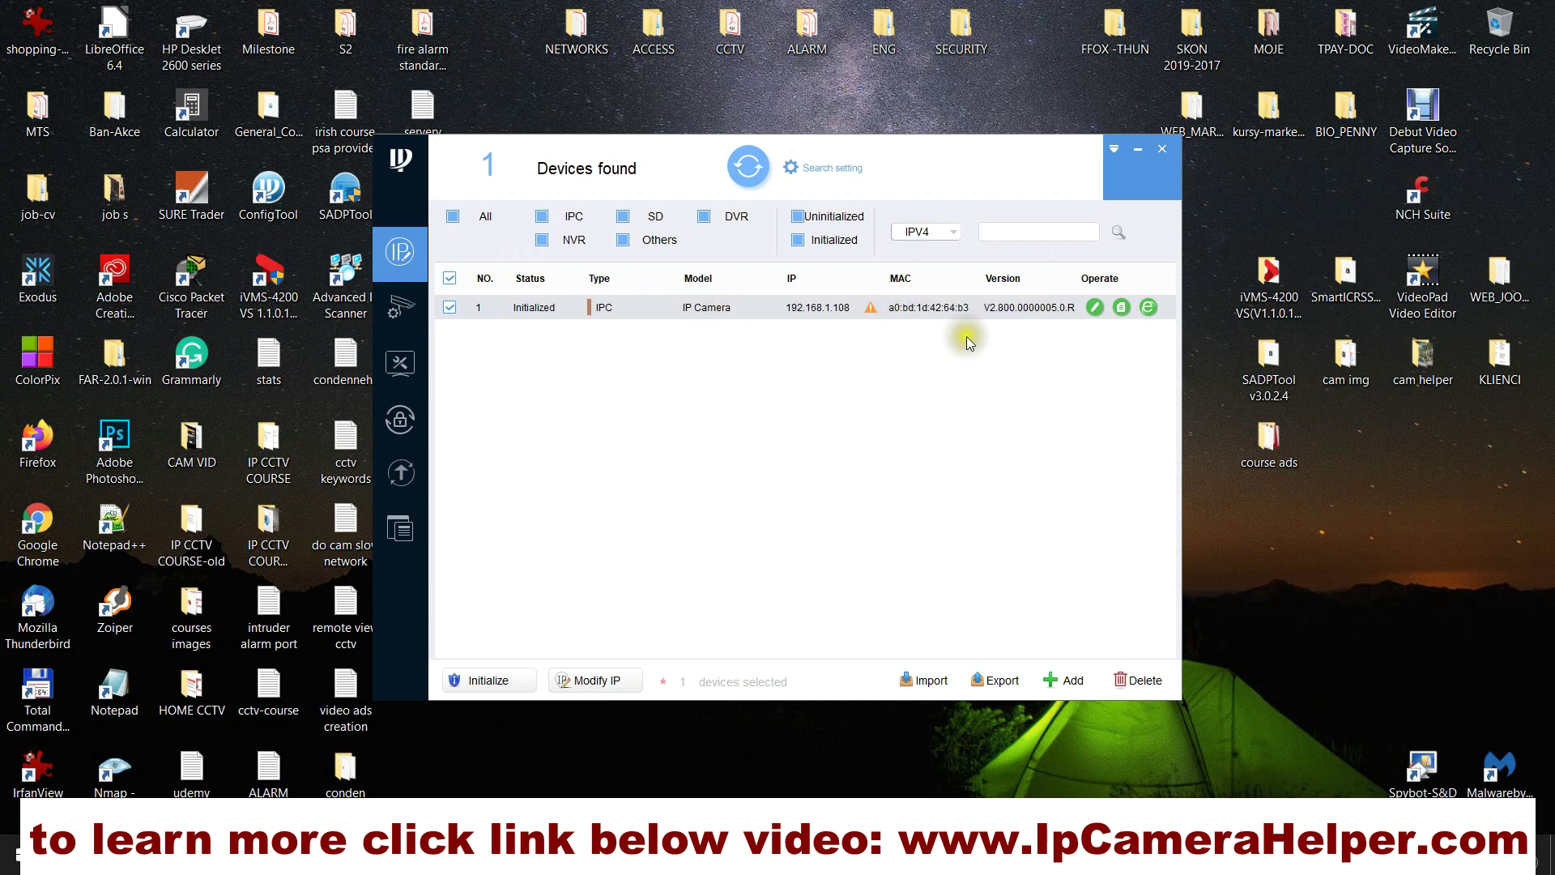
Step: Apply static IP 192.168.192.53, mask 255.255.255.0, gateway 192.168.192.1 to the camera
{"action": "left_click", "coordinate": [1095, 307]}
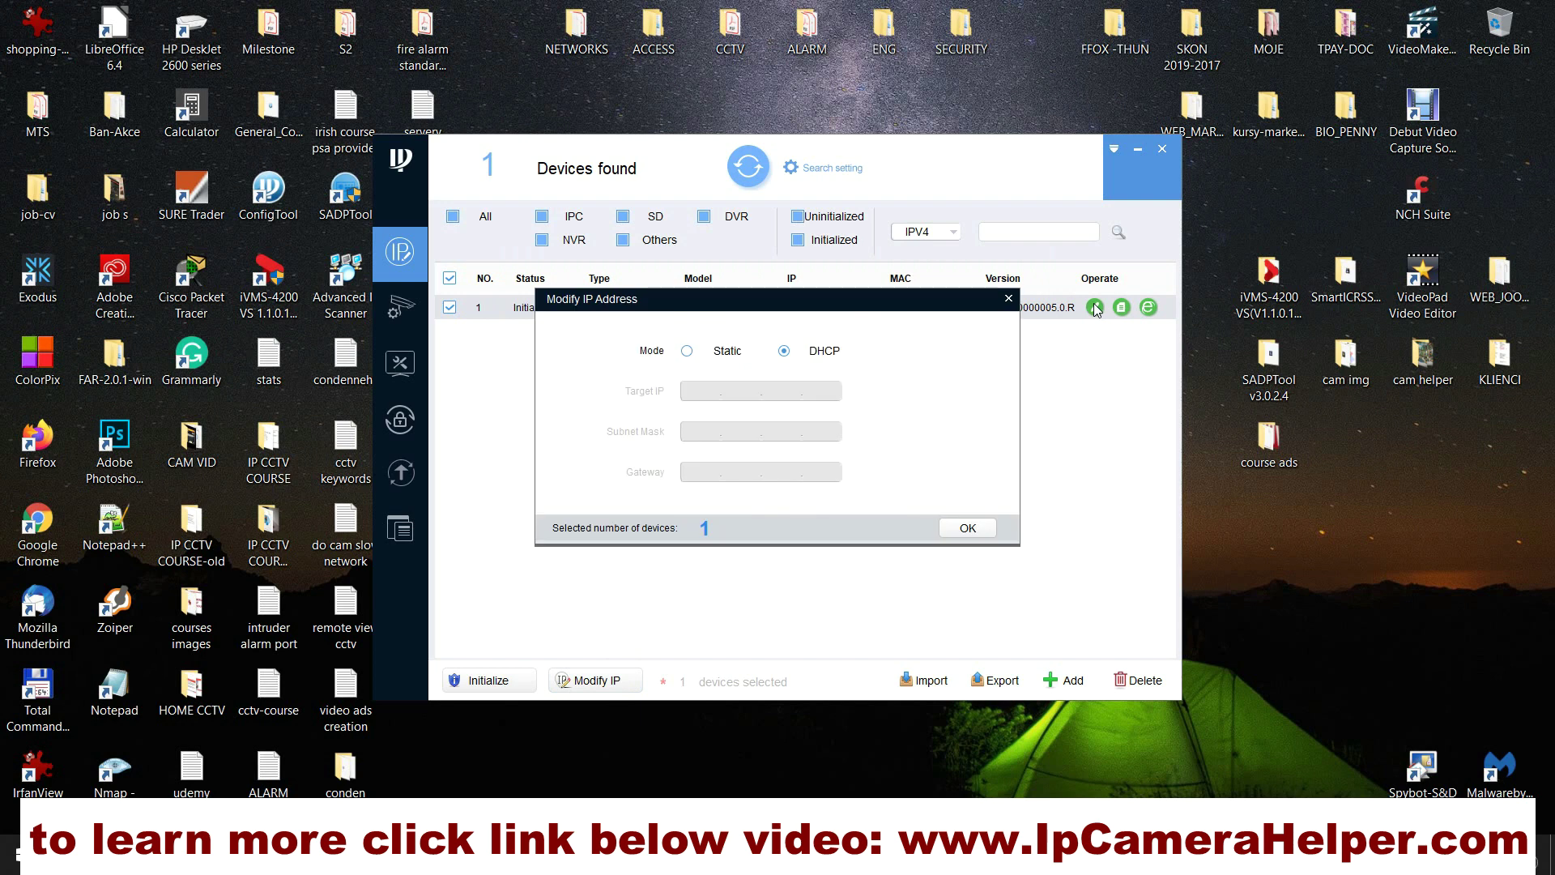
{"action": "left_click", "coordinate": [687, 350]}
{"action": "left_click", "coordinate": [714, 391]}
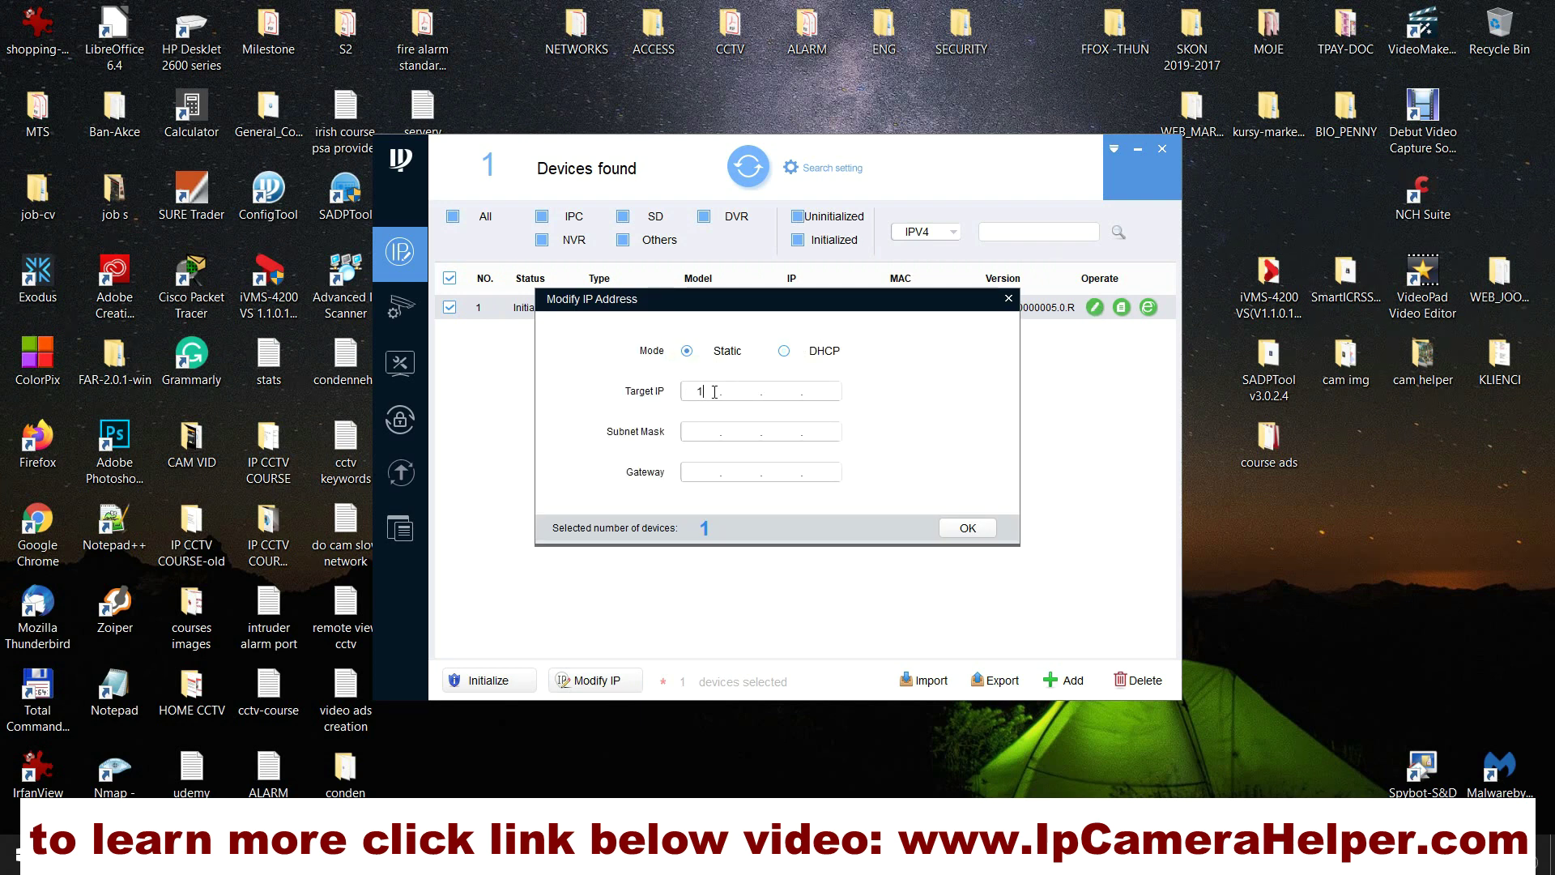
{"action": "type", "text": "192.168.192.53"}
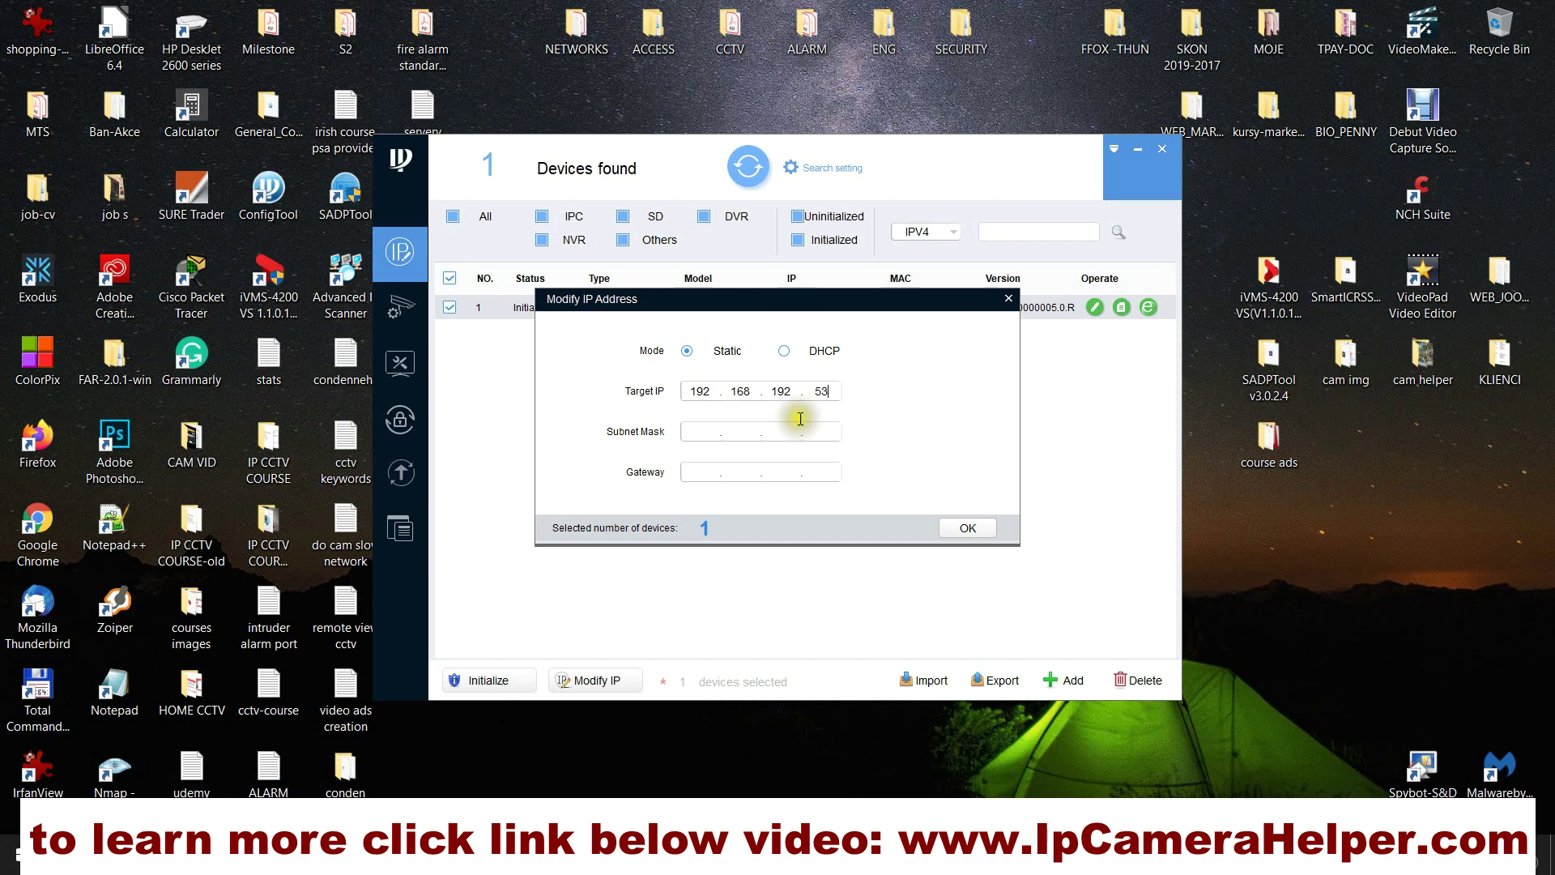
{"action": "left_click", "coordinate": [706, 431]}
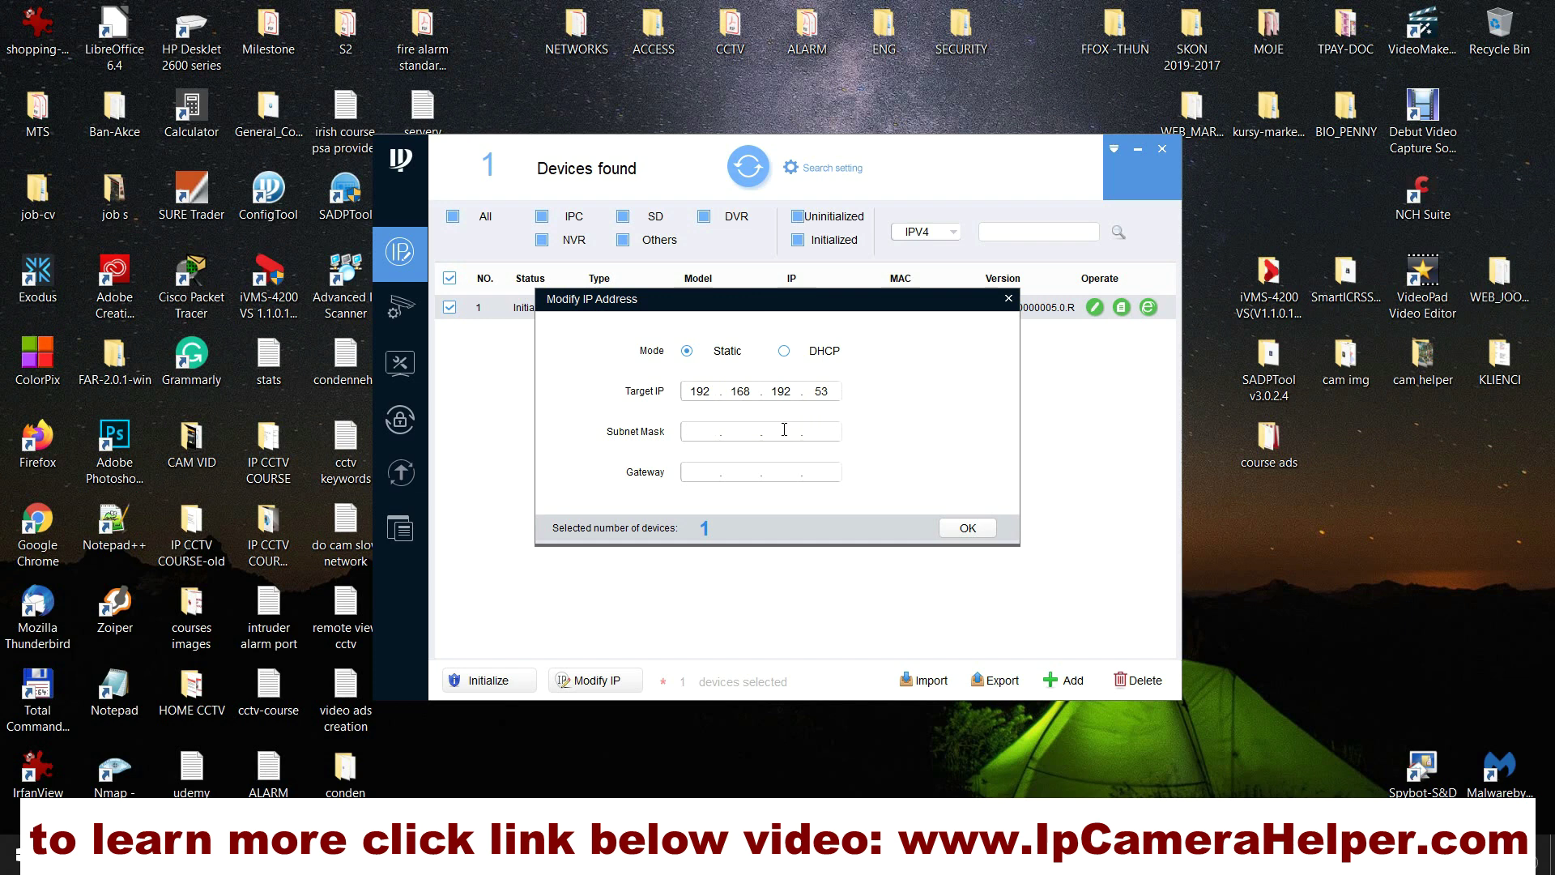
{"action": "type", "text": "255.25"}
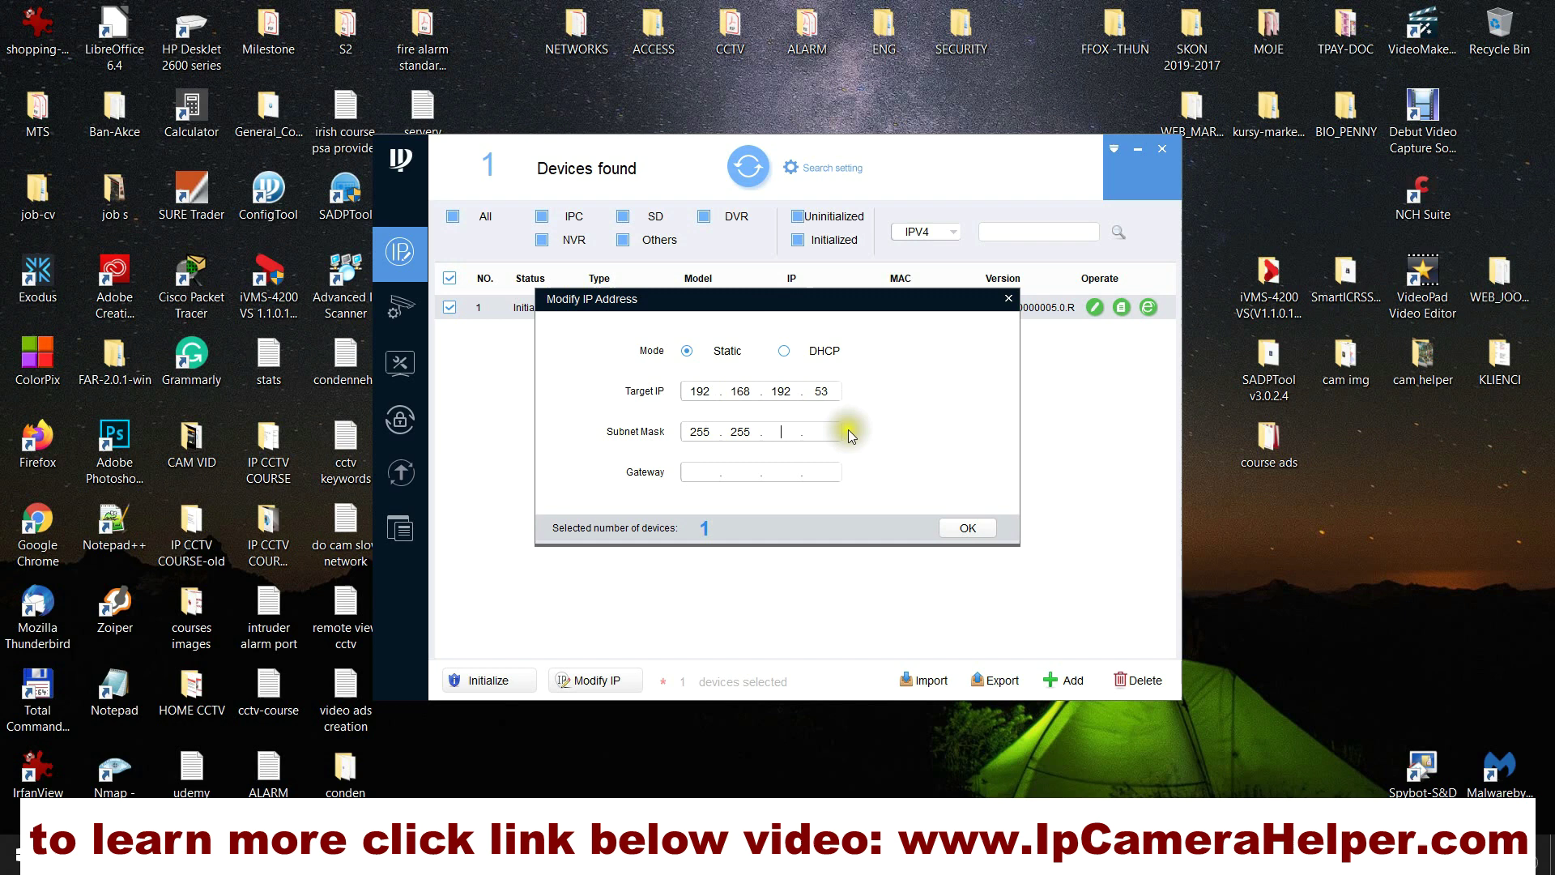
{"action": "type", "text": "255.0"}
{"action": "left_click", "coordinate": [721, 473]}
{"action": "type", "text": "192.168.192.1"}
{"action": "left_click", "coordinate": [968, 529]}
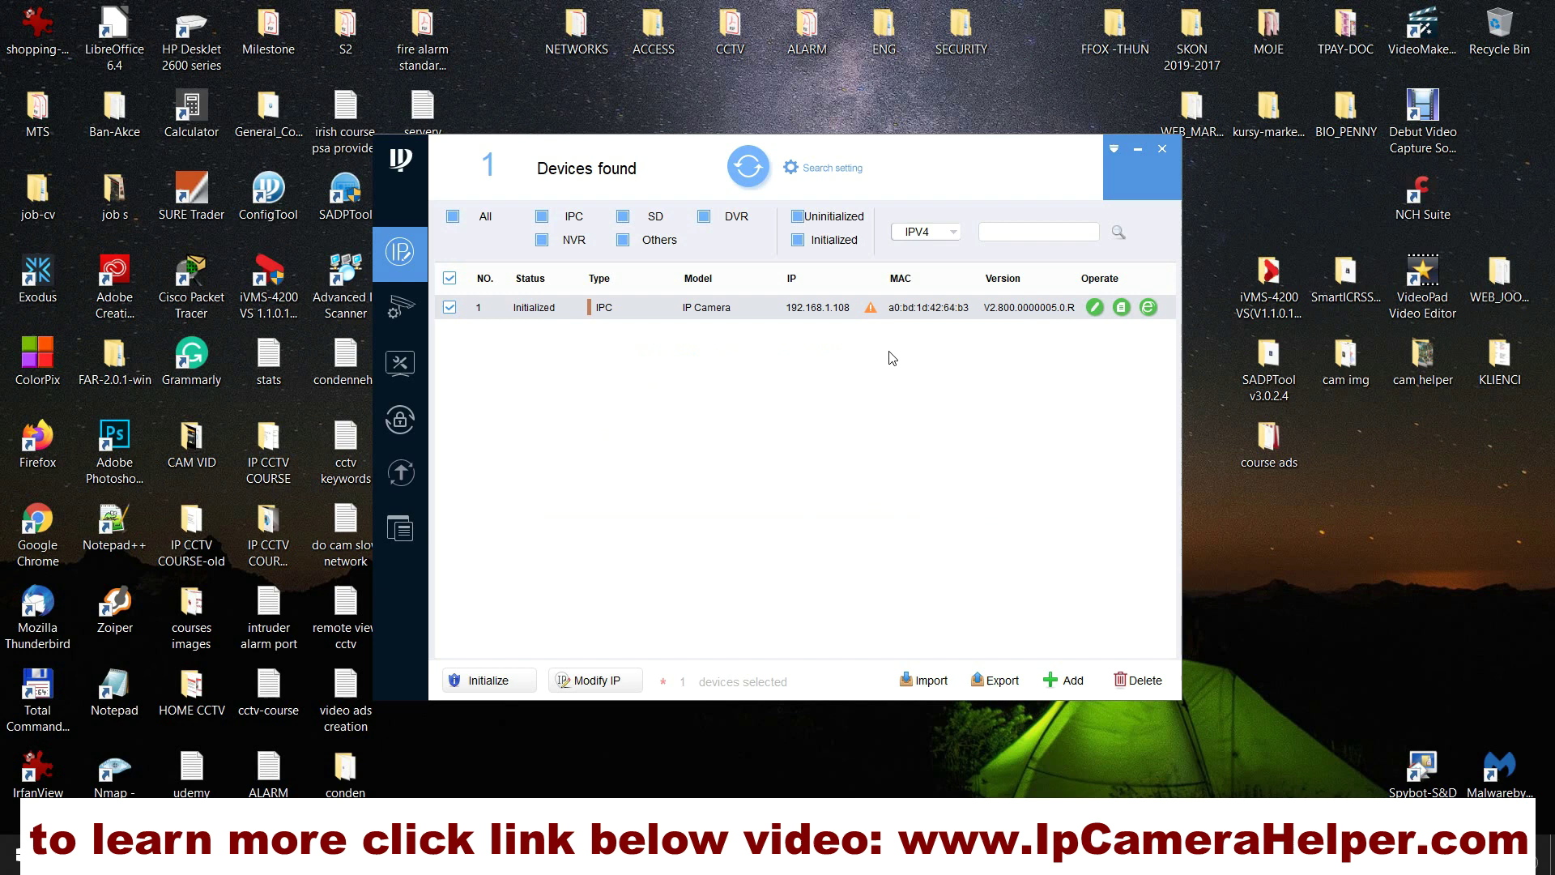
Step: Check the failure details, then clear the old password in the device search settings
{"action": "left_click", "coordinate": [873, 309]}
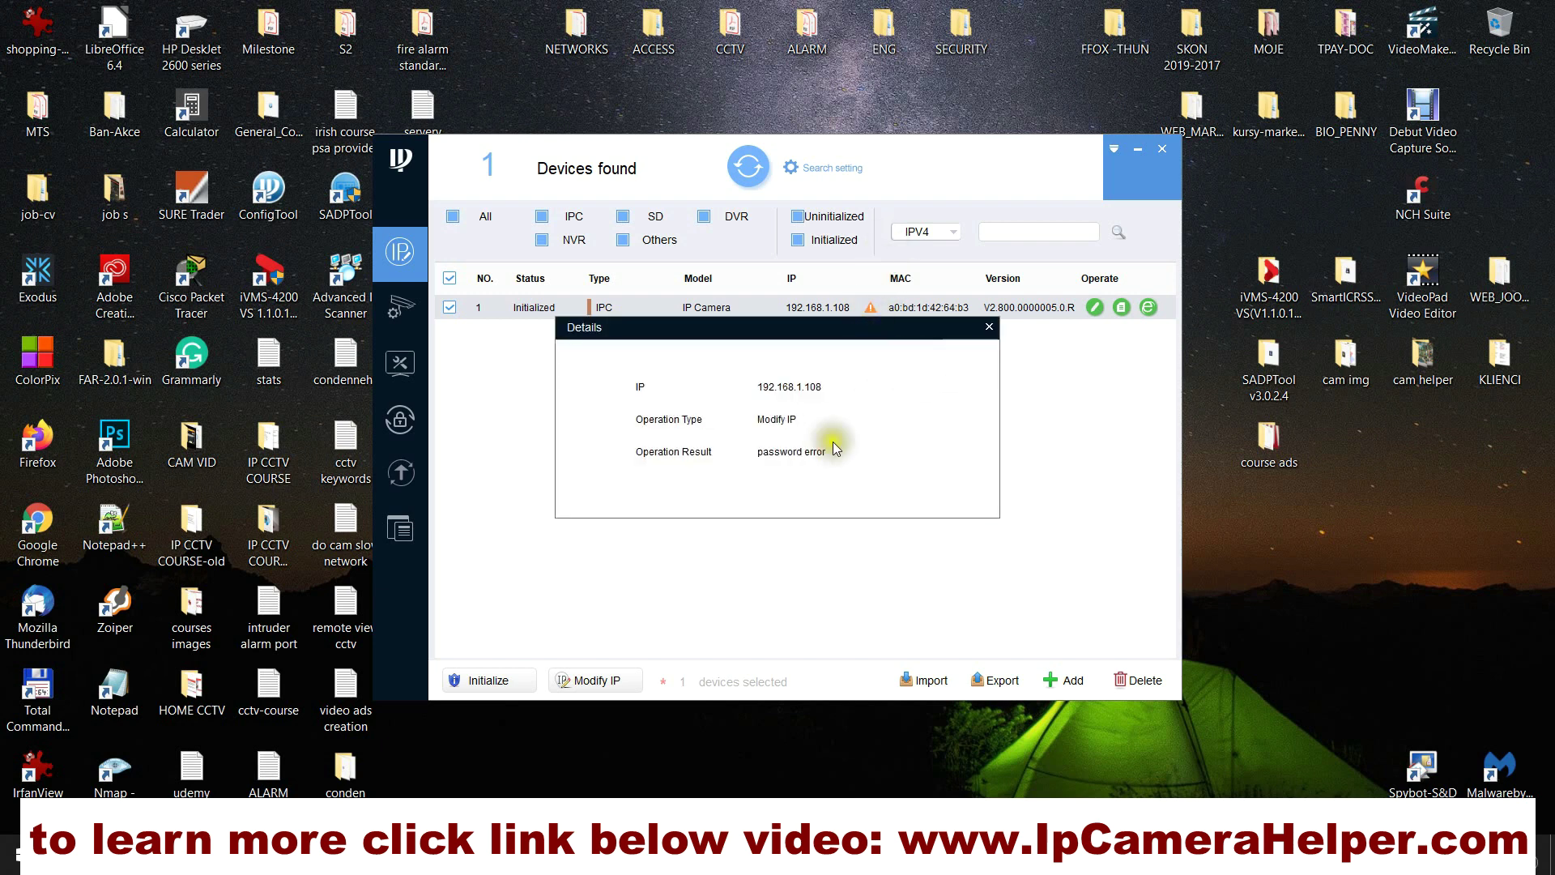
{"action": "left_click", "coordinate": [989, 327]}
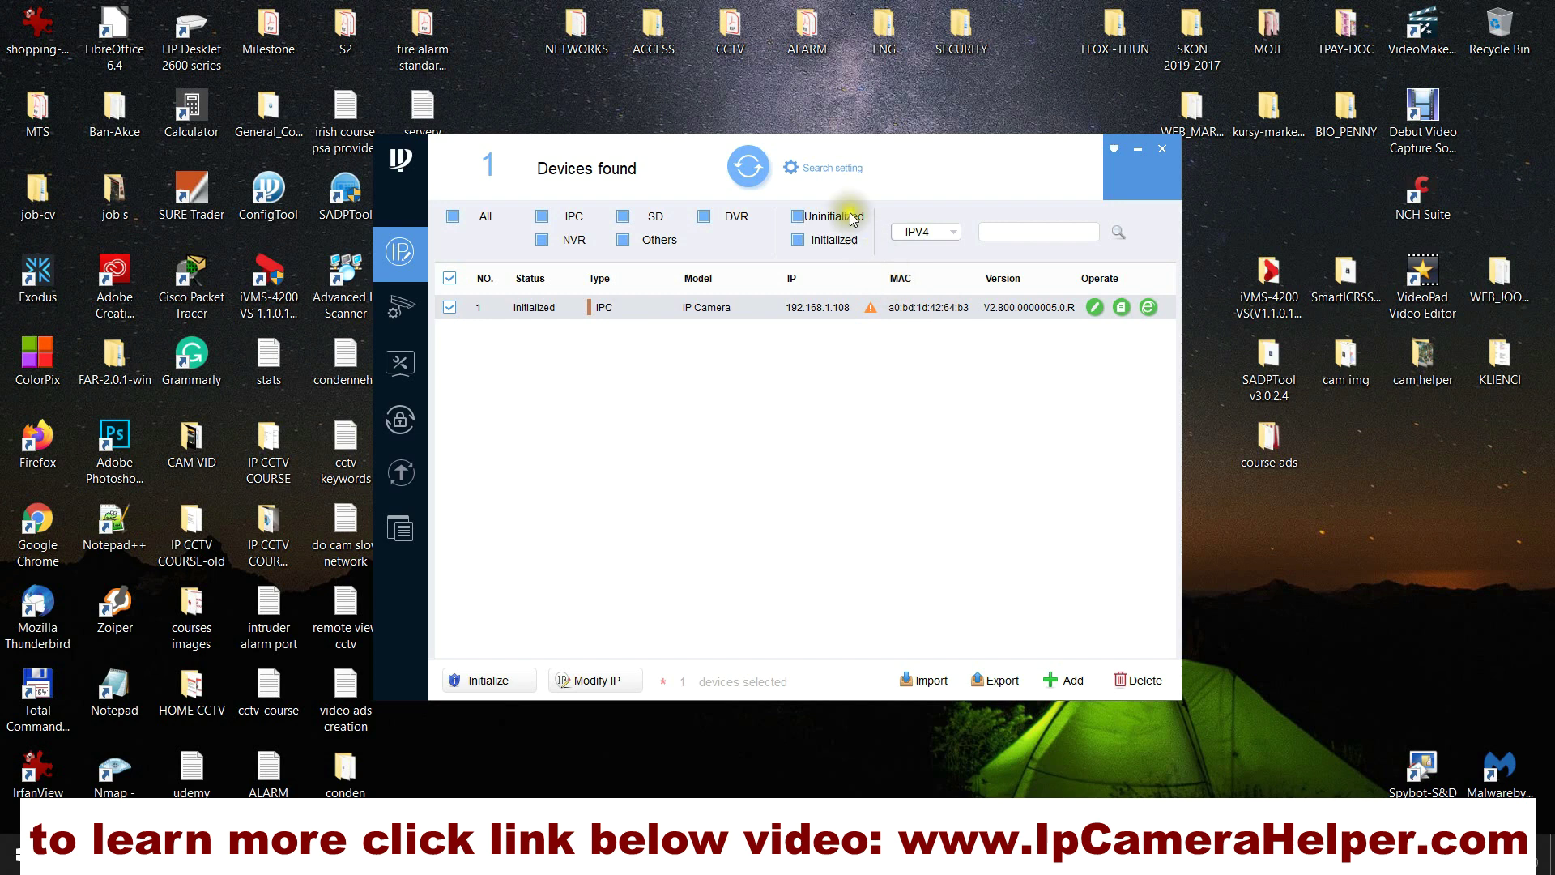
{"action": "left_click", "coordinate": [837, 172]}
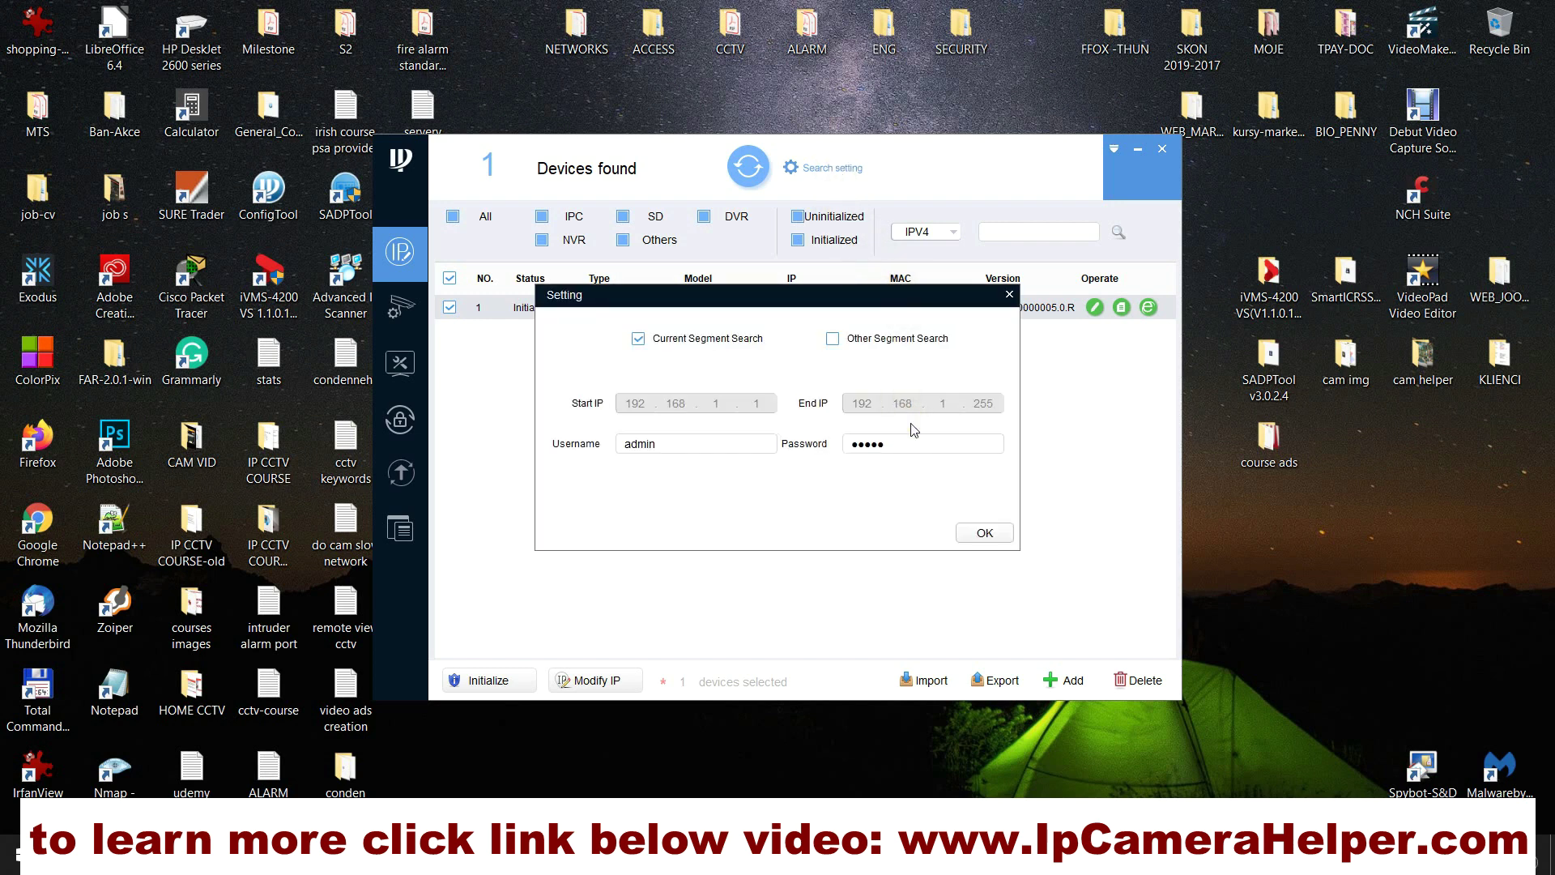
{"action": "left_click_drag", "start_coordinate": [918, 442], "coordinate": [825, 442]}
{"action": "type", "text": "a"}
{"action": "key", "text": "BackSpace"}
{"action": "key", "text": "BackSpace"}
{"action": "key", "text": "BackSpace"}
{"action": "key", "text": "BackSpace"}
{"action": "key", "text": "BackSpace"}
Step: Save the search settings, reapply the camera's static IP, and refresh to see 192.168.192.53
{"action": "left_click", "coordinate": [985, 534]}
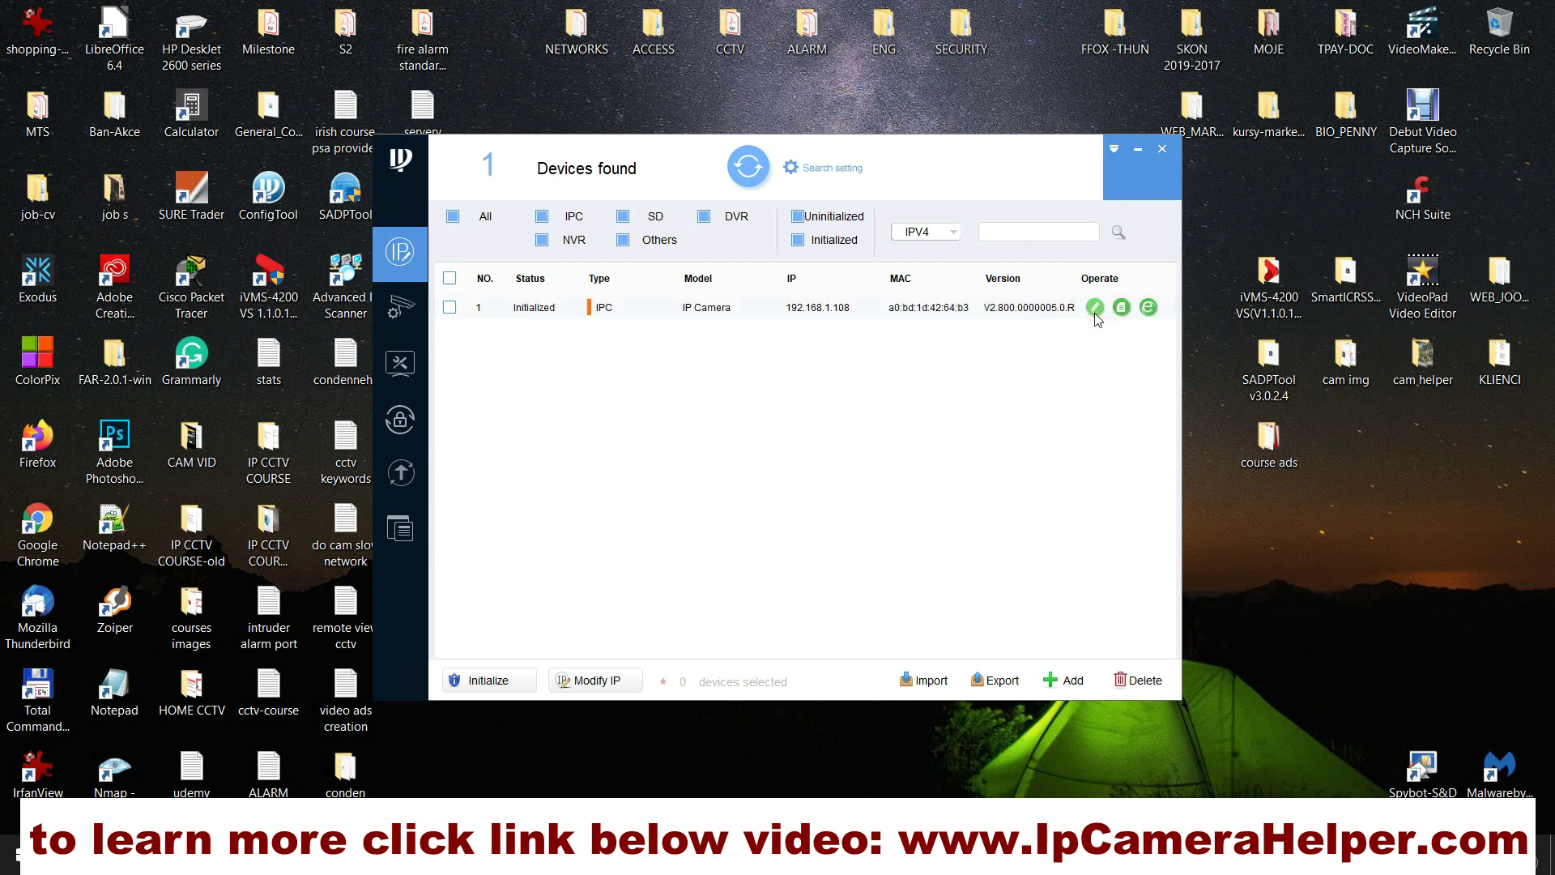
{"action": "left_click", "coordinate": [612, 697]}
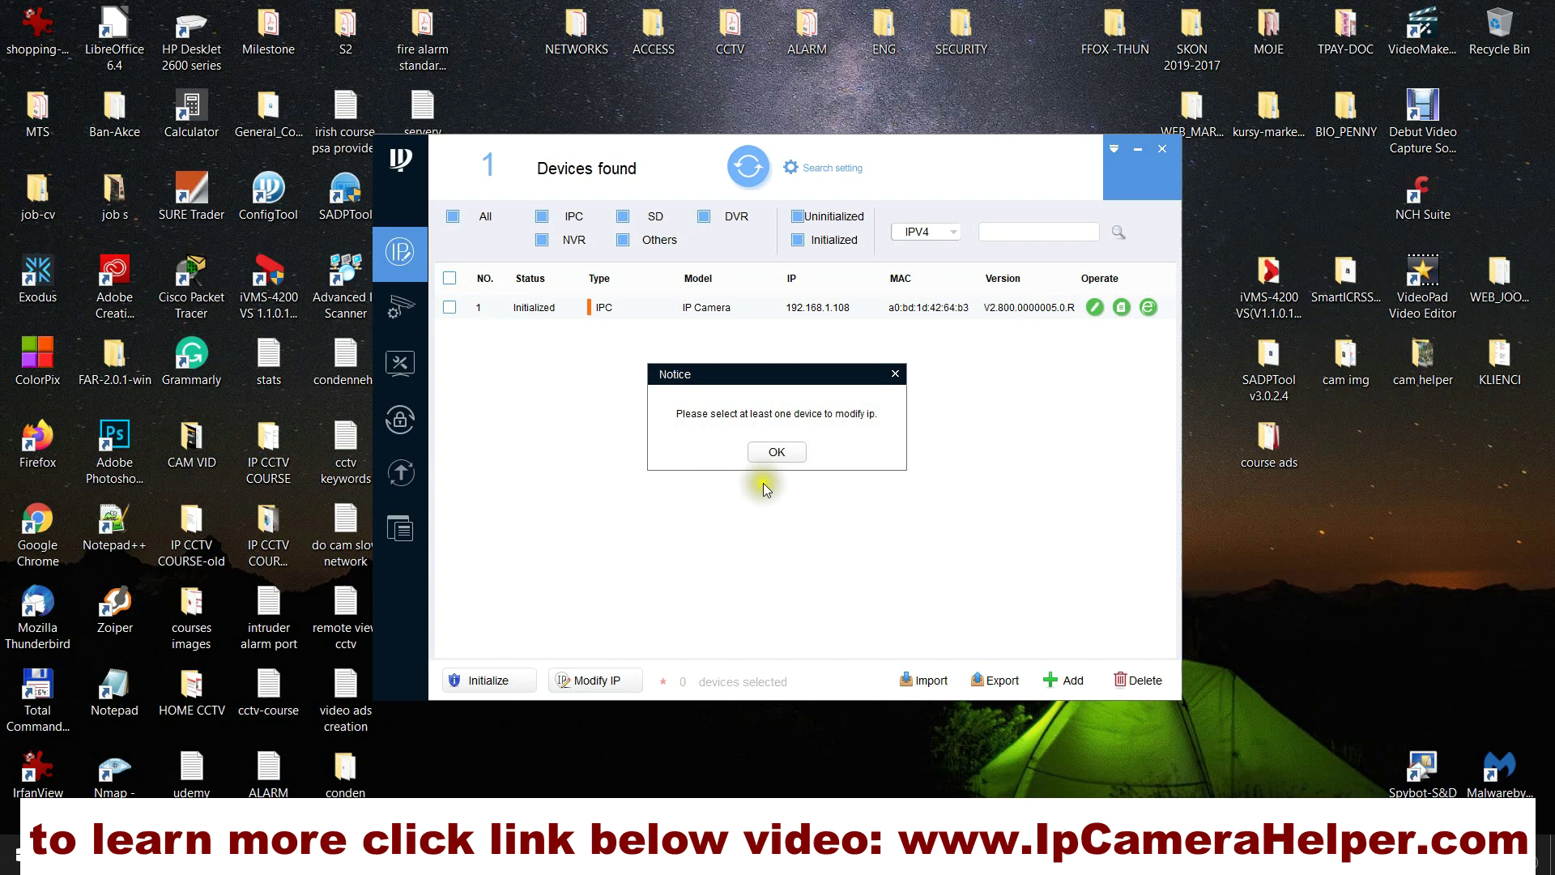
{"action": "left_click", "coordinate": [770, 450]}
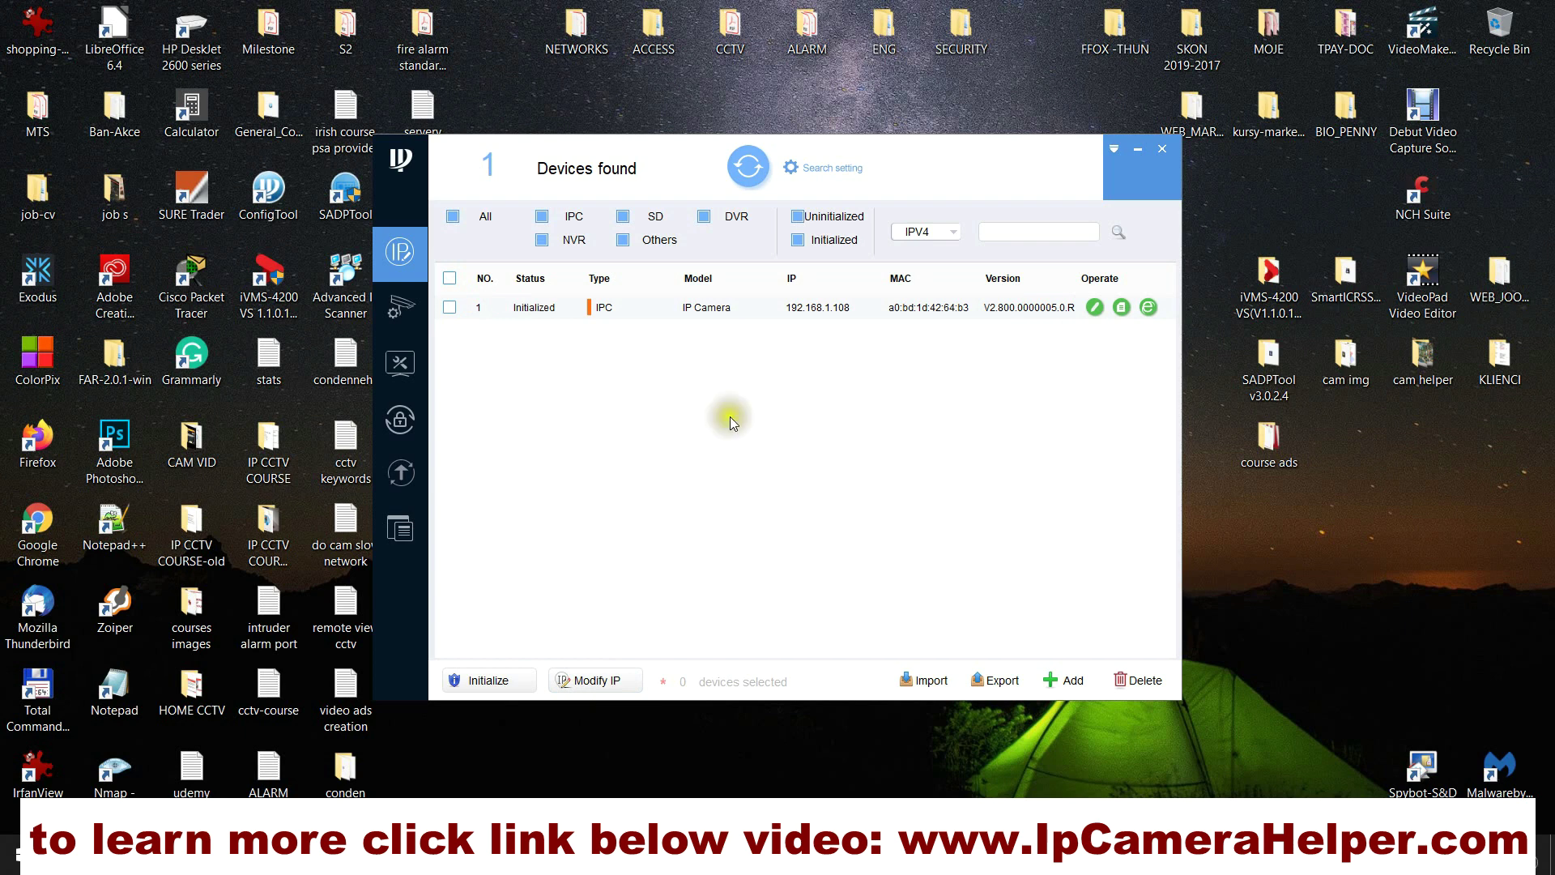
{"action": "left_click", "coordinate": [448, 309]}
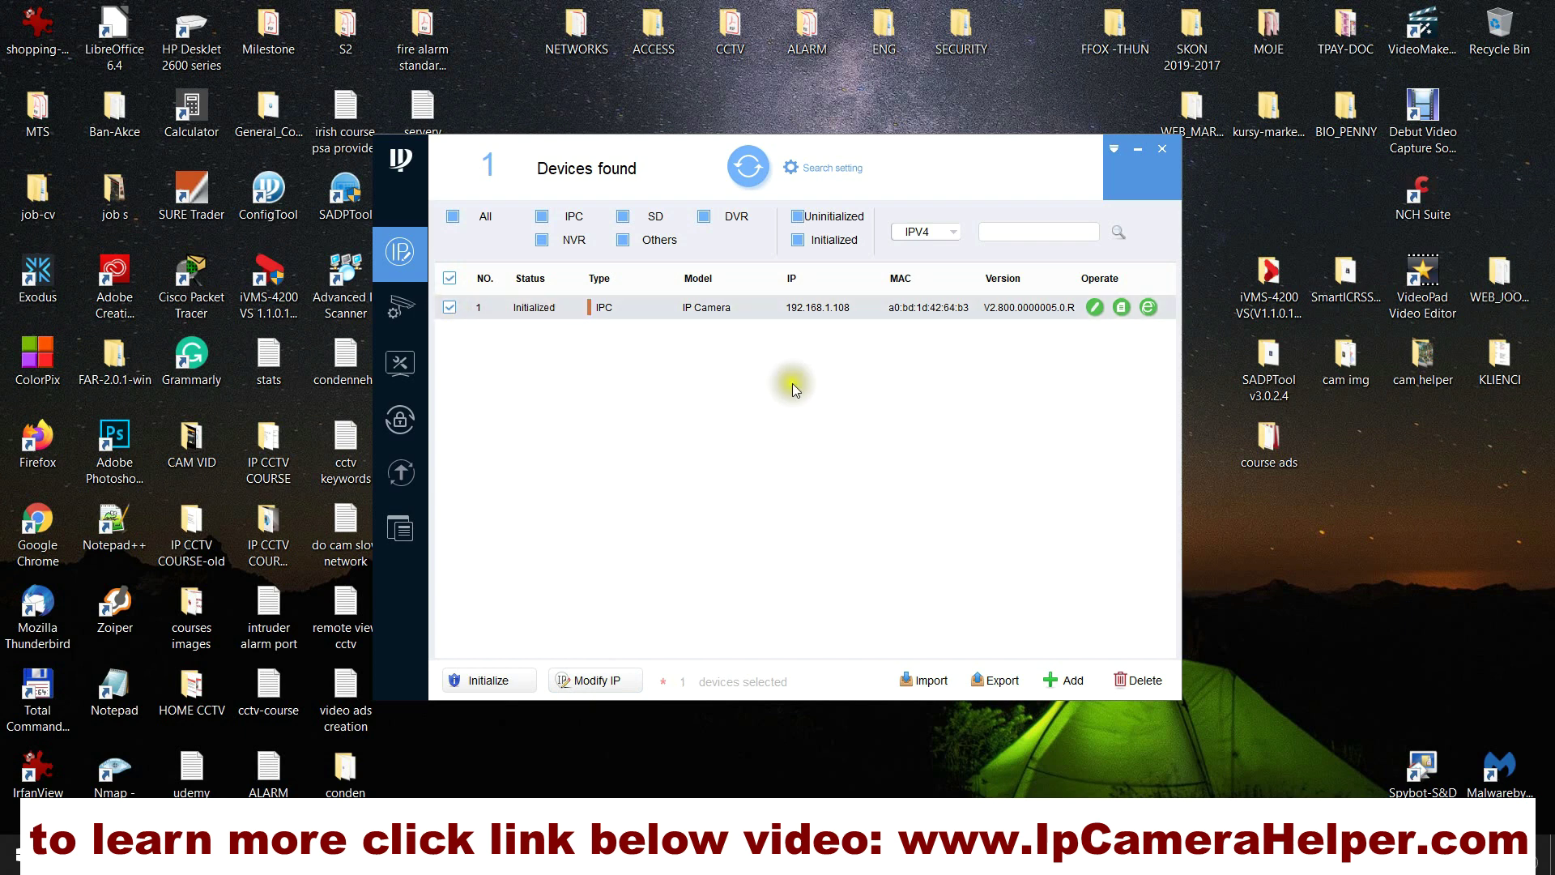
{"action": "left_click", "coordinate": [1096, 307]}
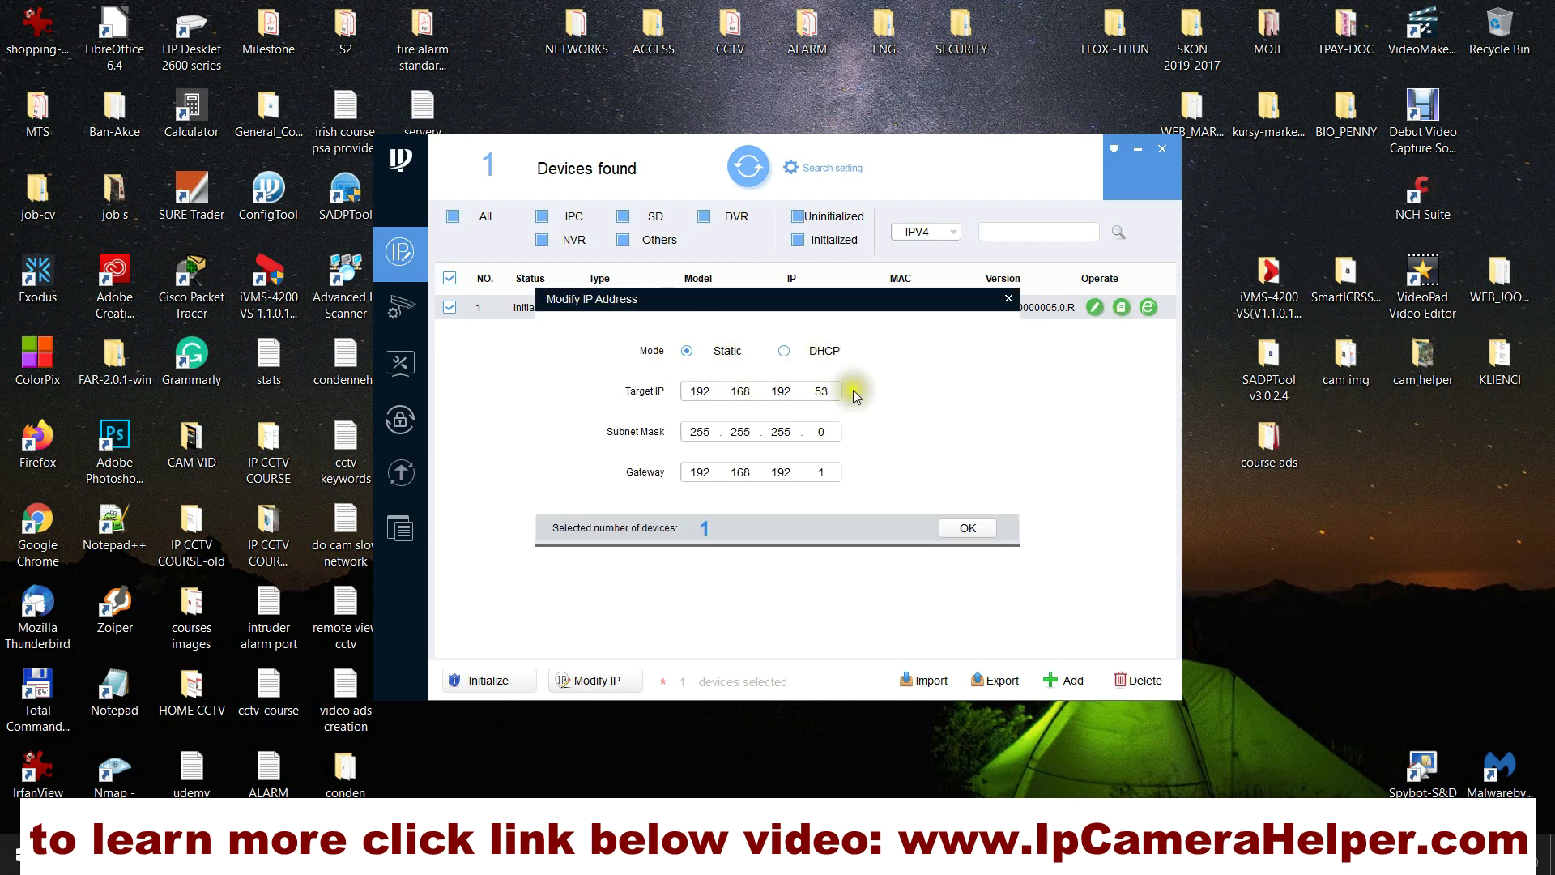
{"action": "left_click", "coordinate": [966, 529]}
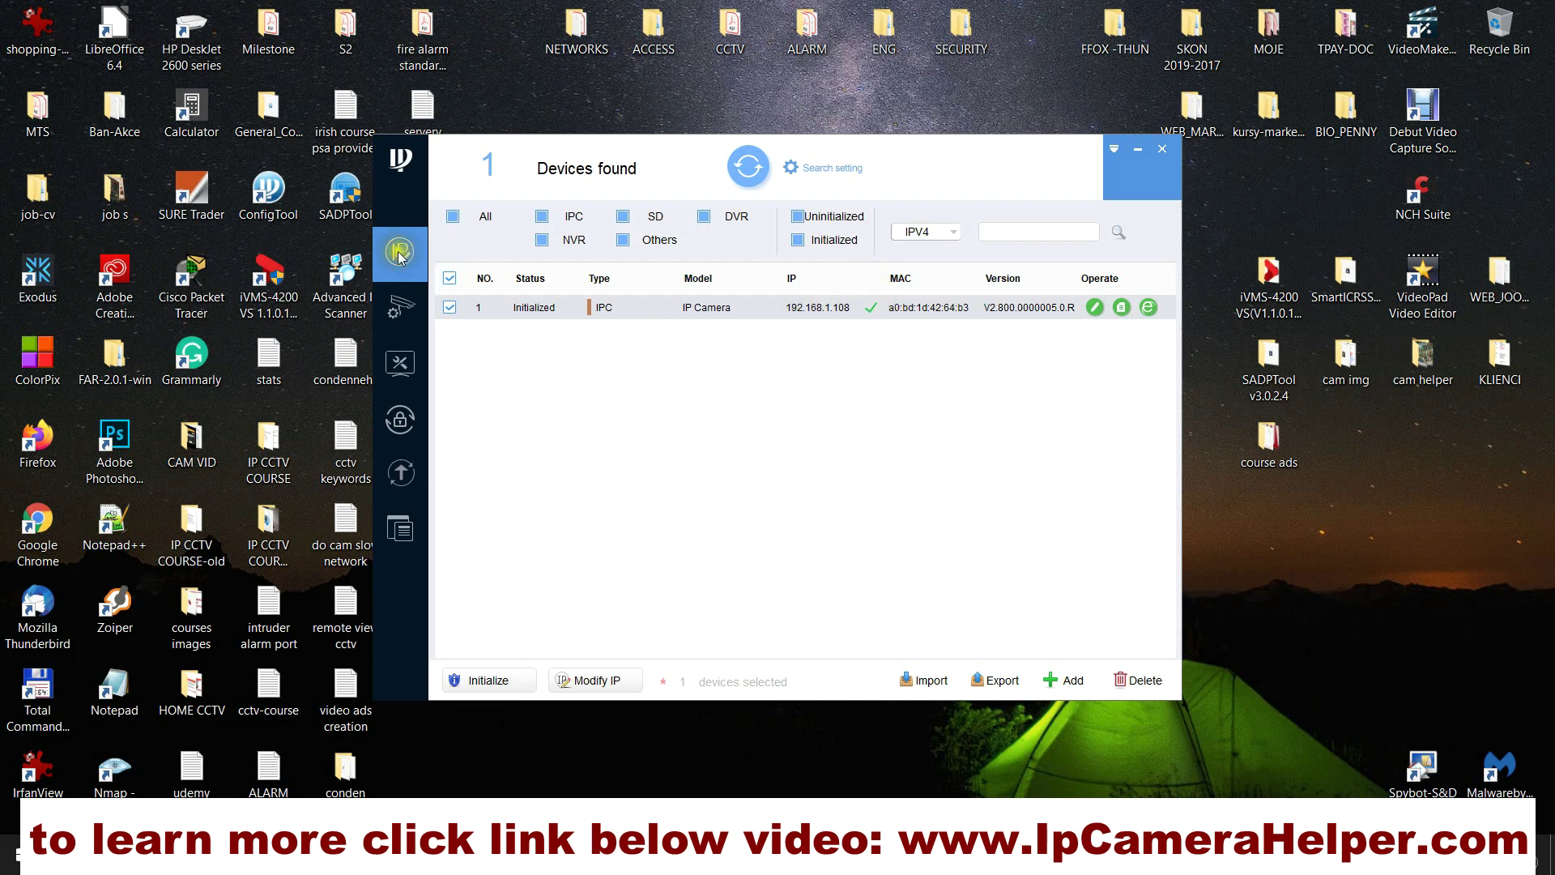
{"action": "left_click", "coordinate": [747, 173]}
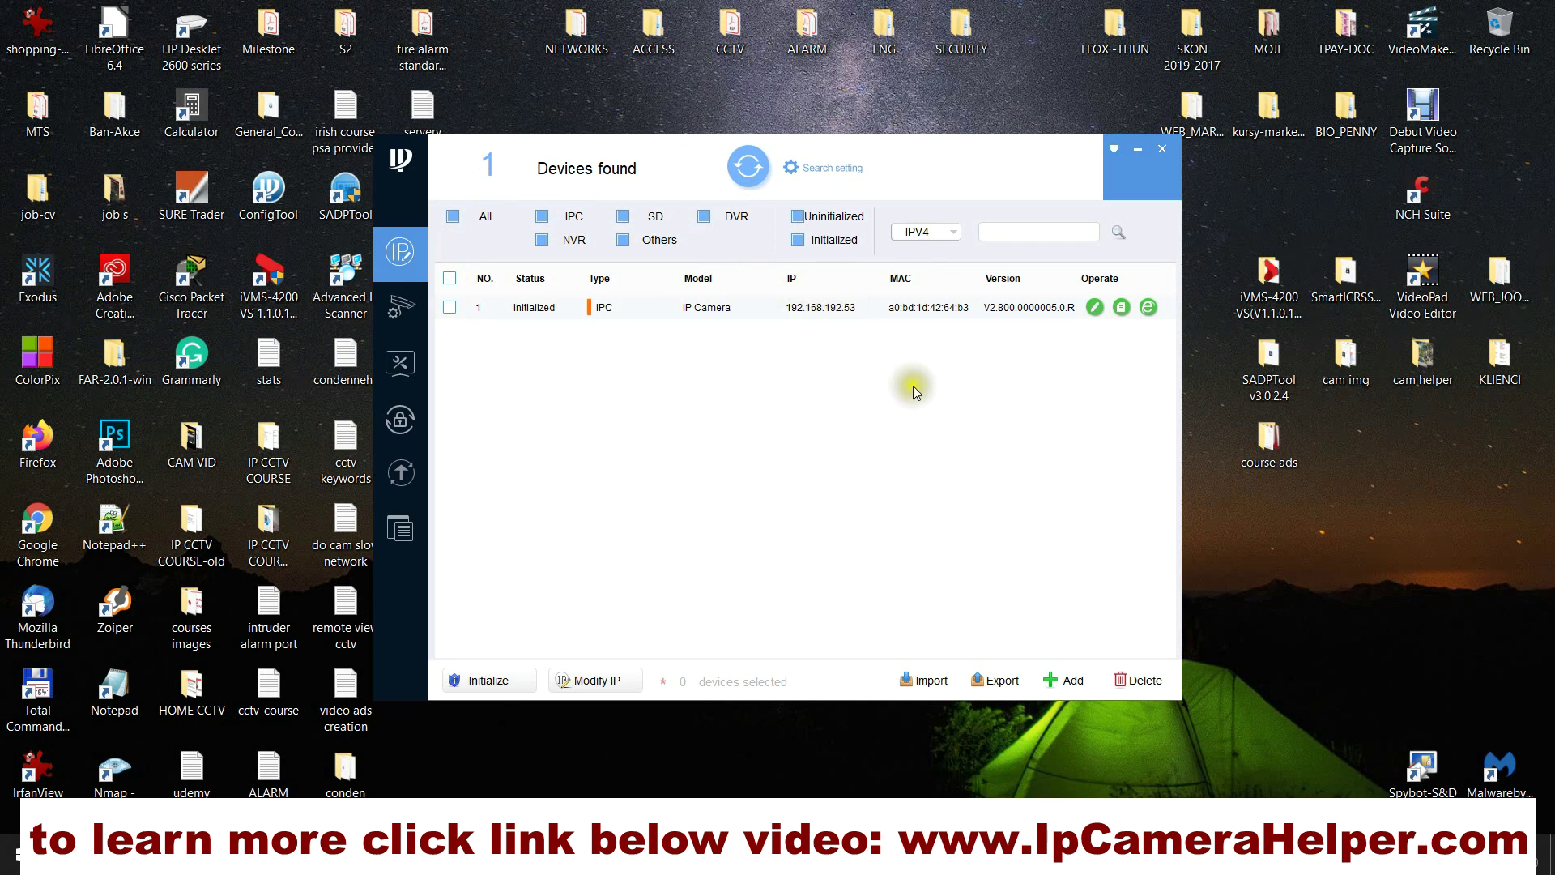
Step: Close ConfigTool and browse to 192.168.192.53 in Chrome
{"action": "left_click", "coordinate": [1163, 150]}
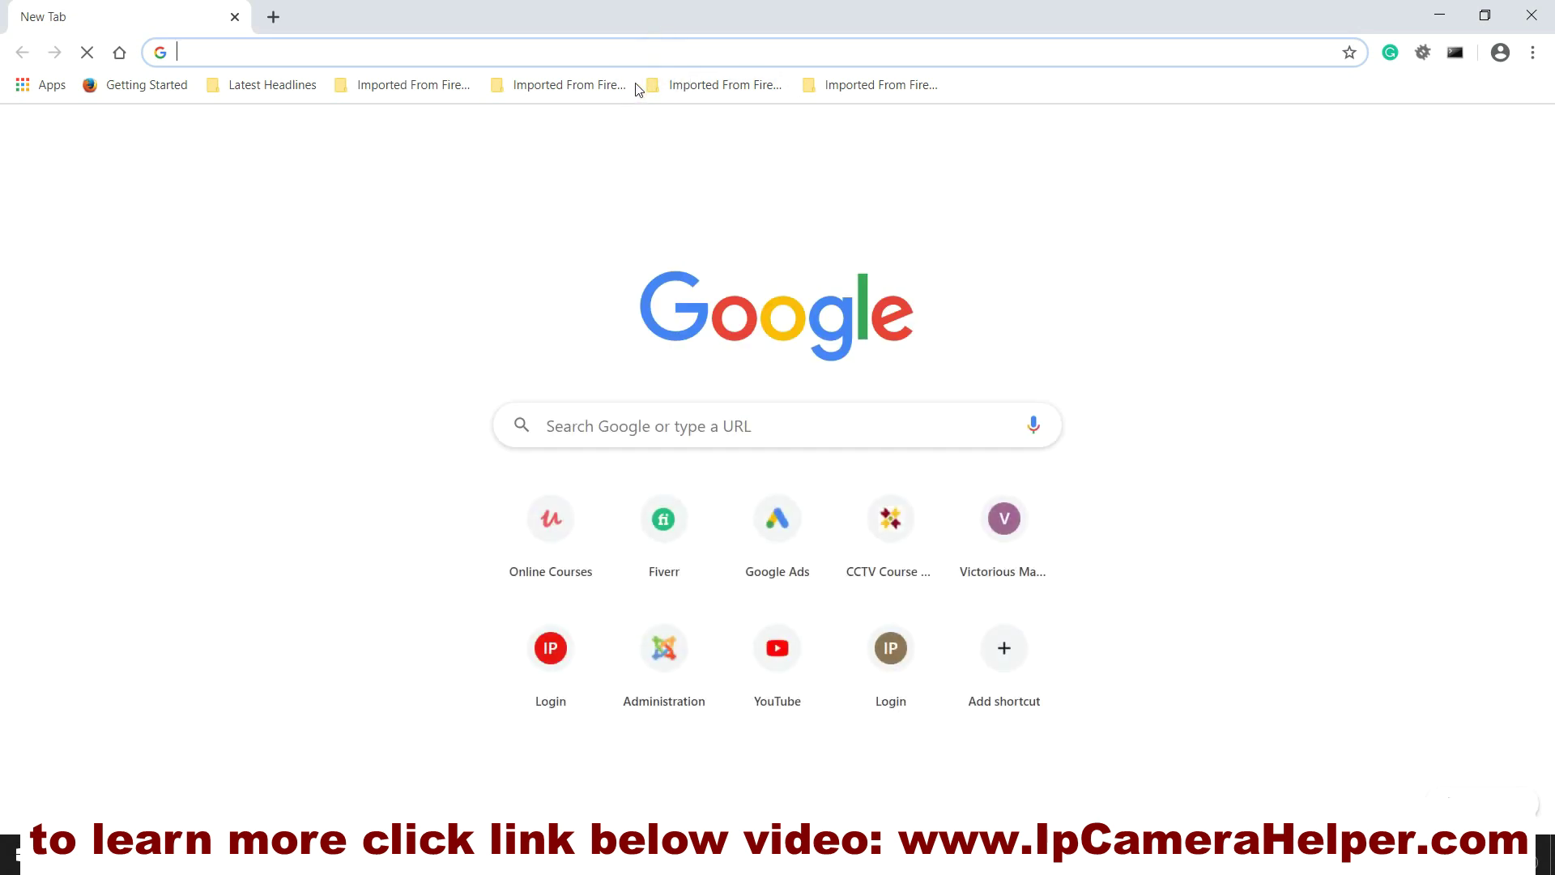
{"action": "type", "text": "192.16"}
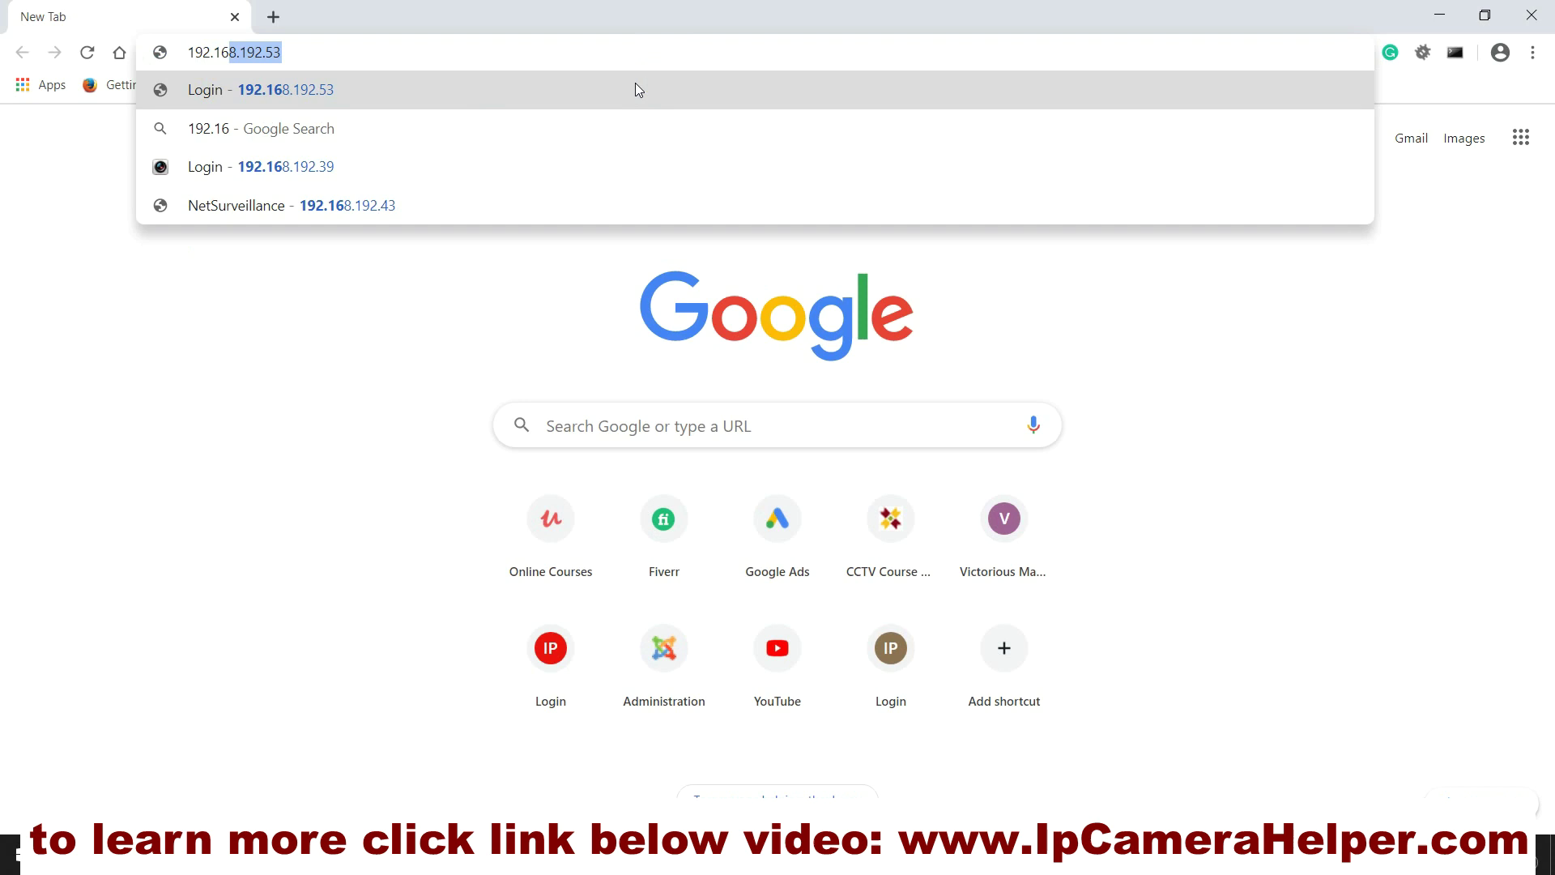
{"action": "type", "text": "8.192"}
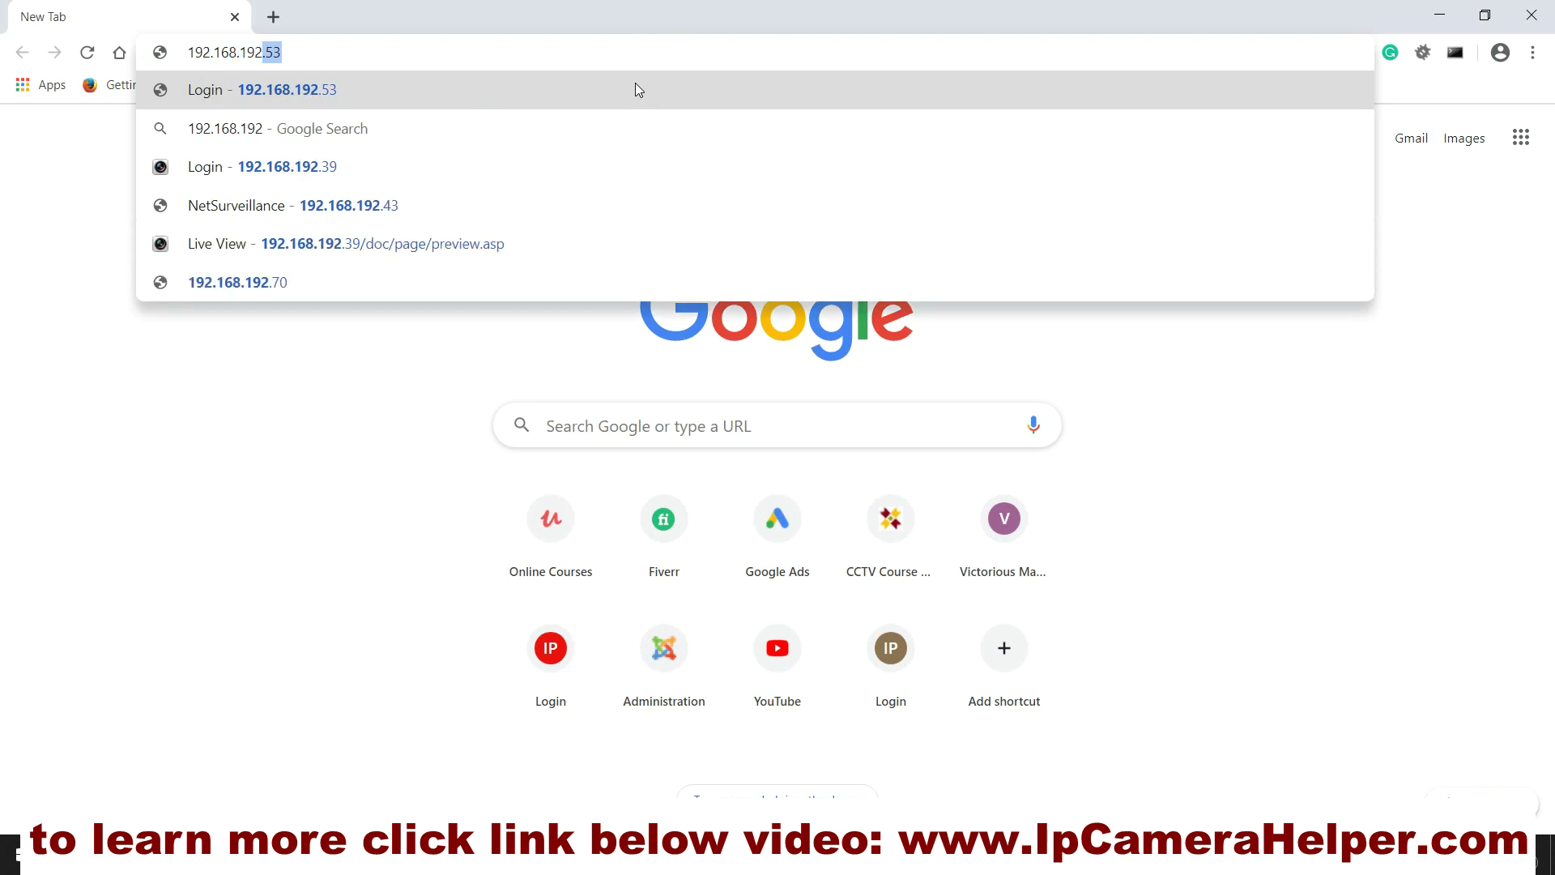
{"action": "type", "text": ".5"}
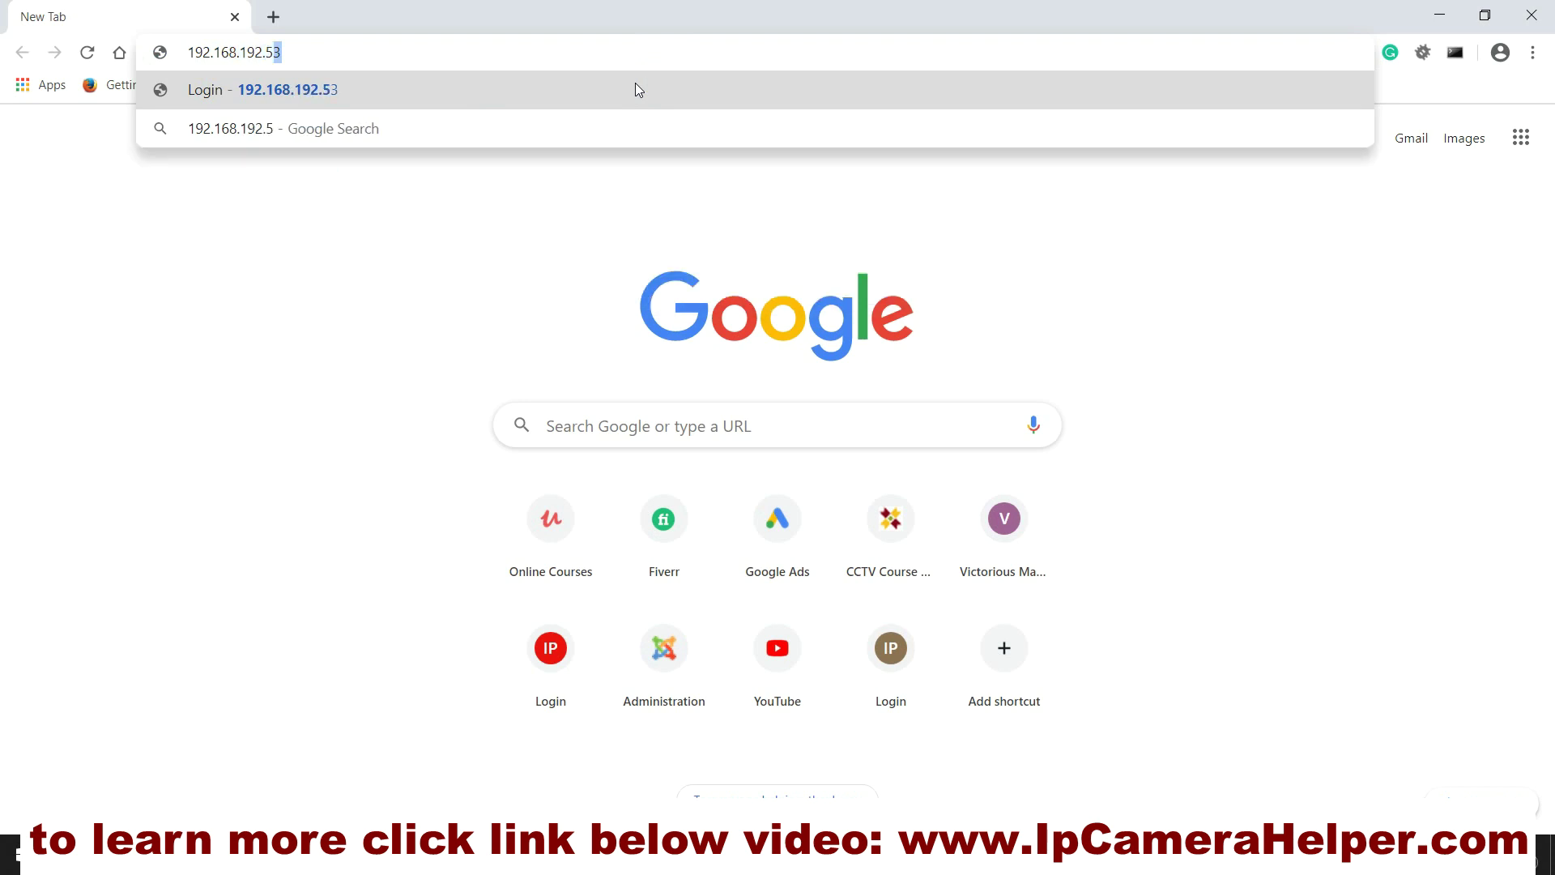
{"action": "type", "text": "3"}
{"action": "key", "text": "Return"}
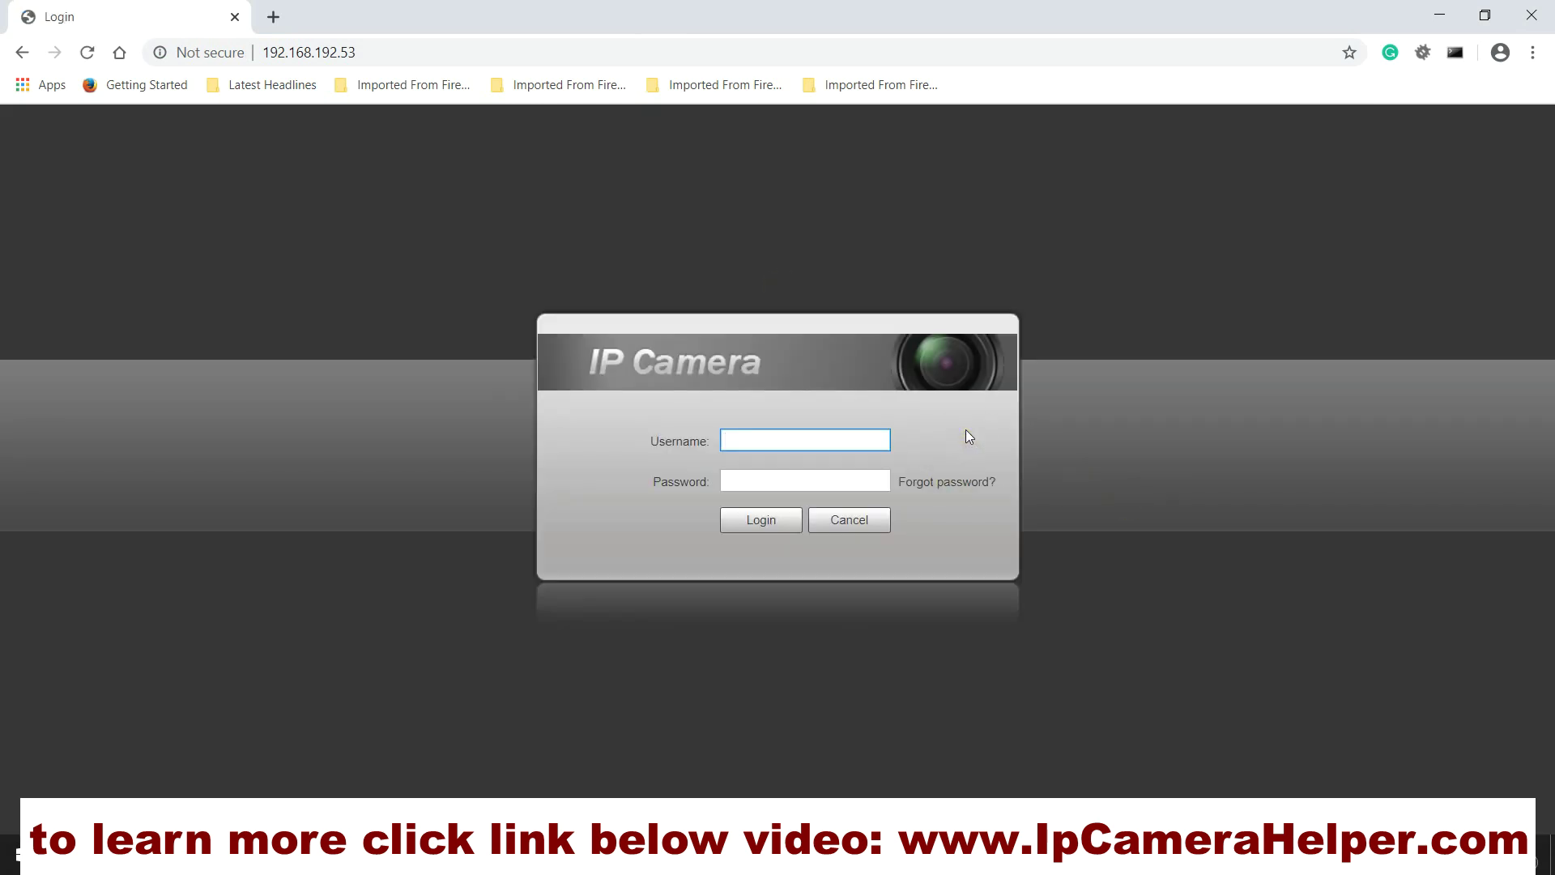
Step: Log in to the camera's web interface as admin with the camera password
{"action": "type", "text": "admin"}
{"action": "left_click", "coordinate": [845, 485]}
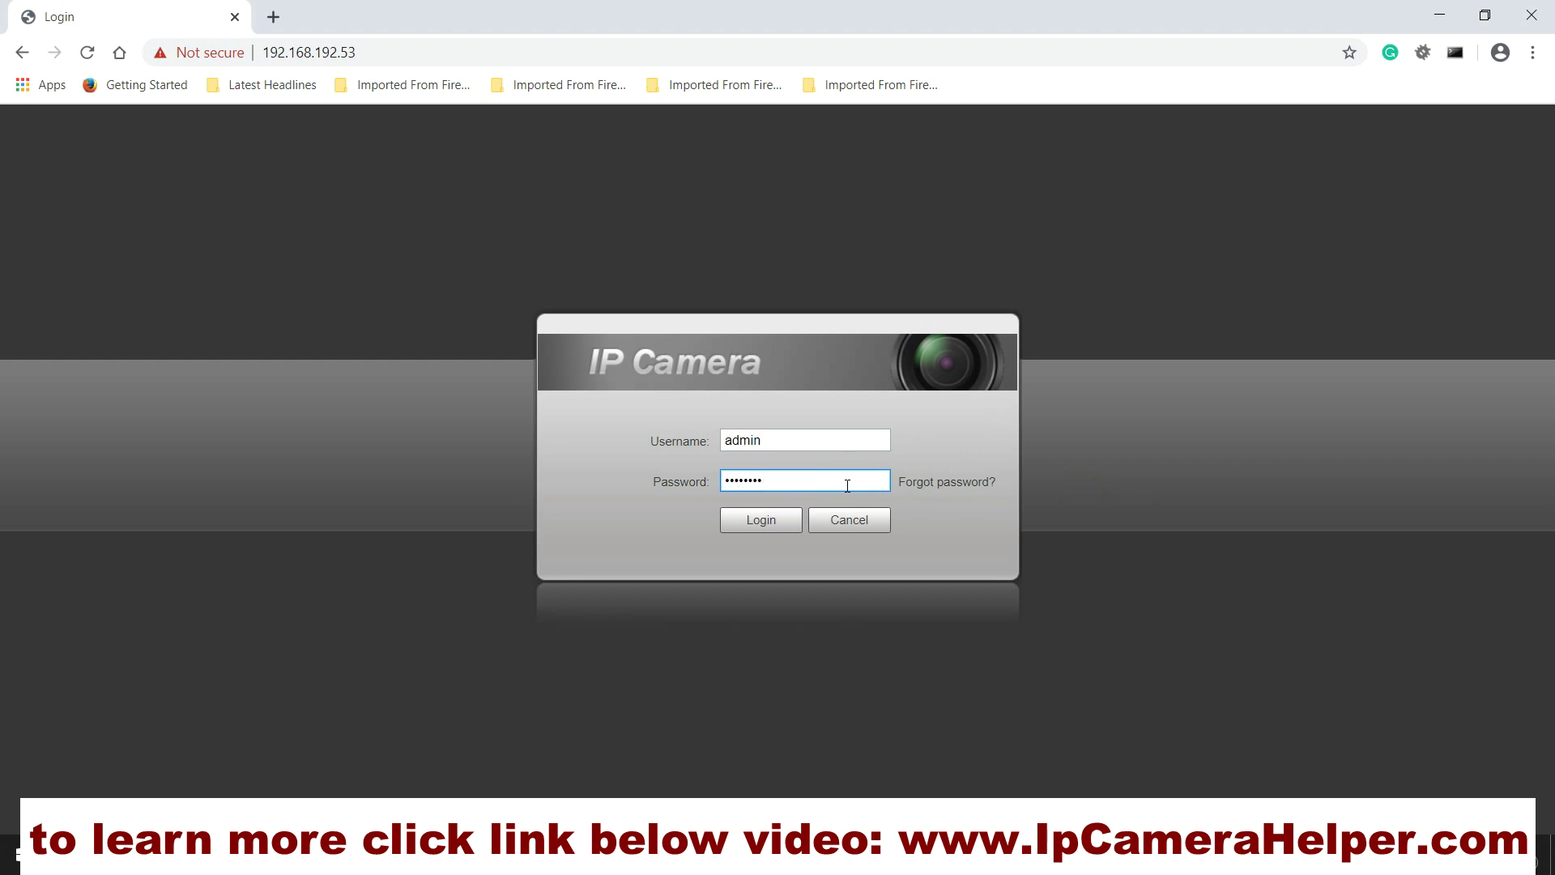
{"action": "left_click", "coordinate": [769, 528]}
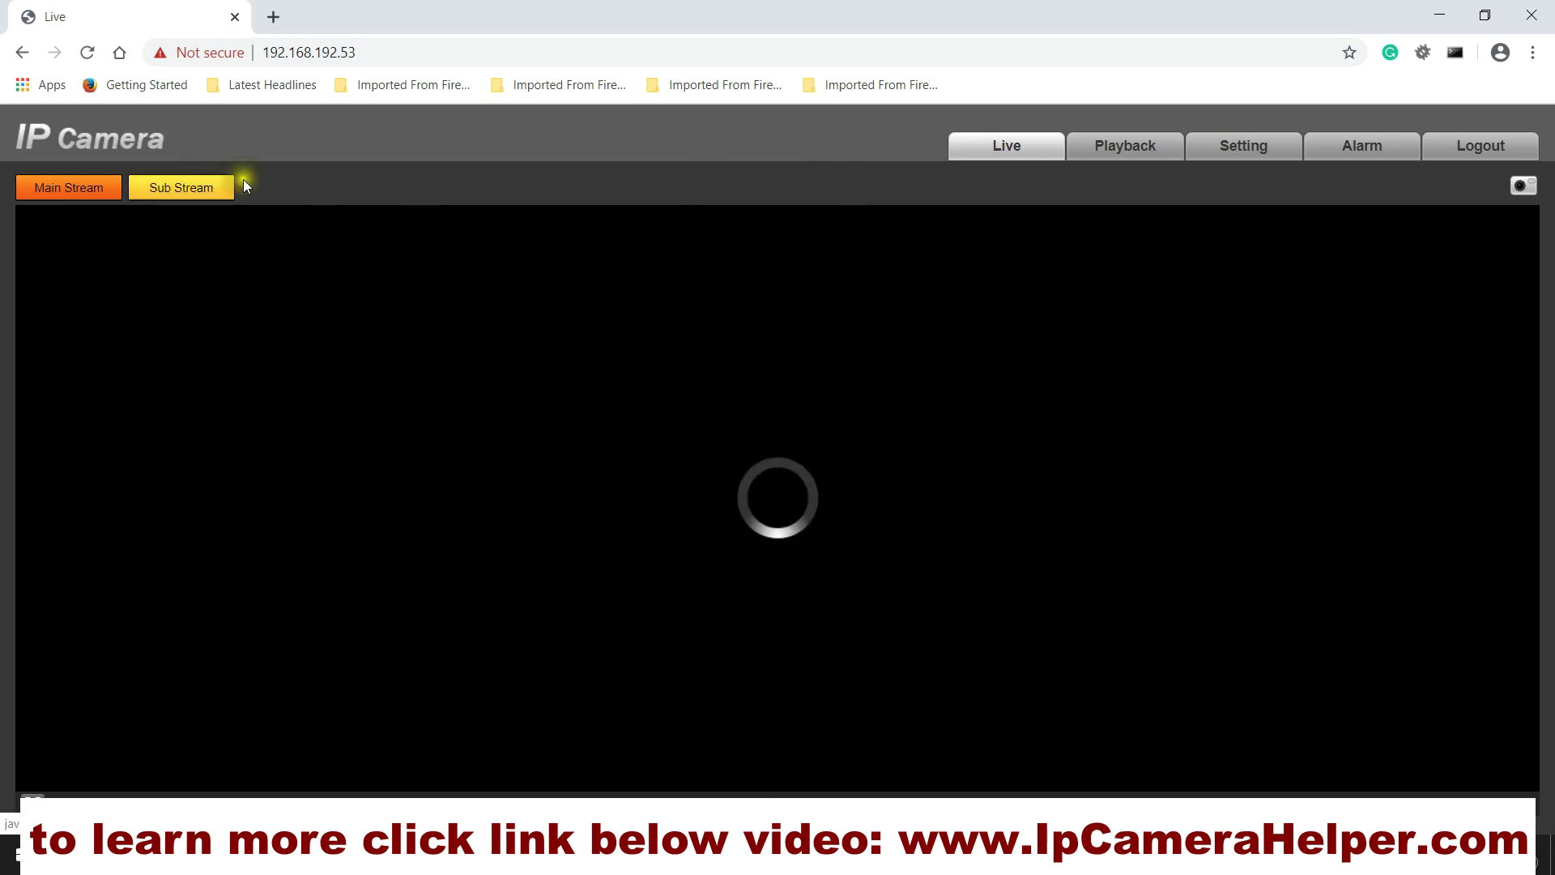
Step: Toggle the live view between Sub Stream and Main Stream, ending on Sub Stream
{"action": "left_click", "coordinate": [192, 191]}
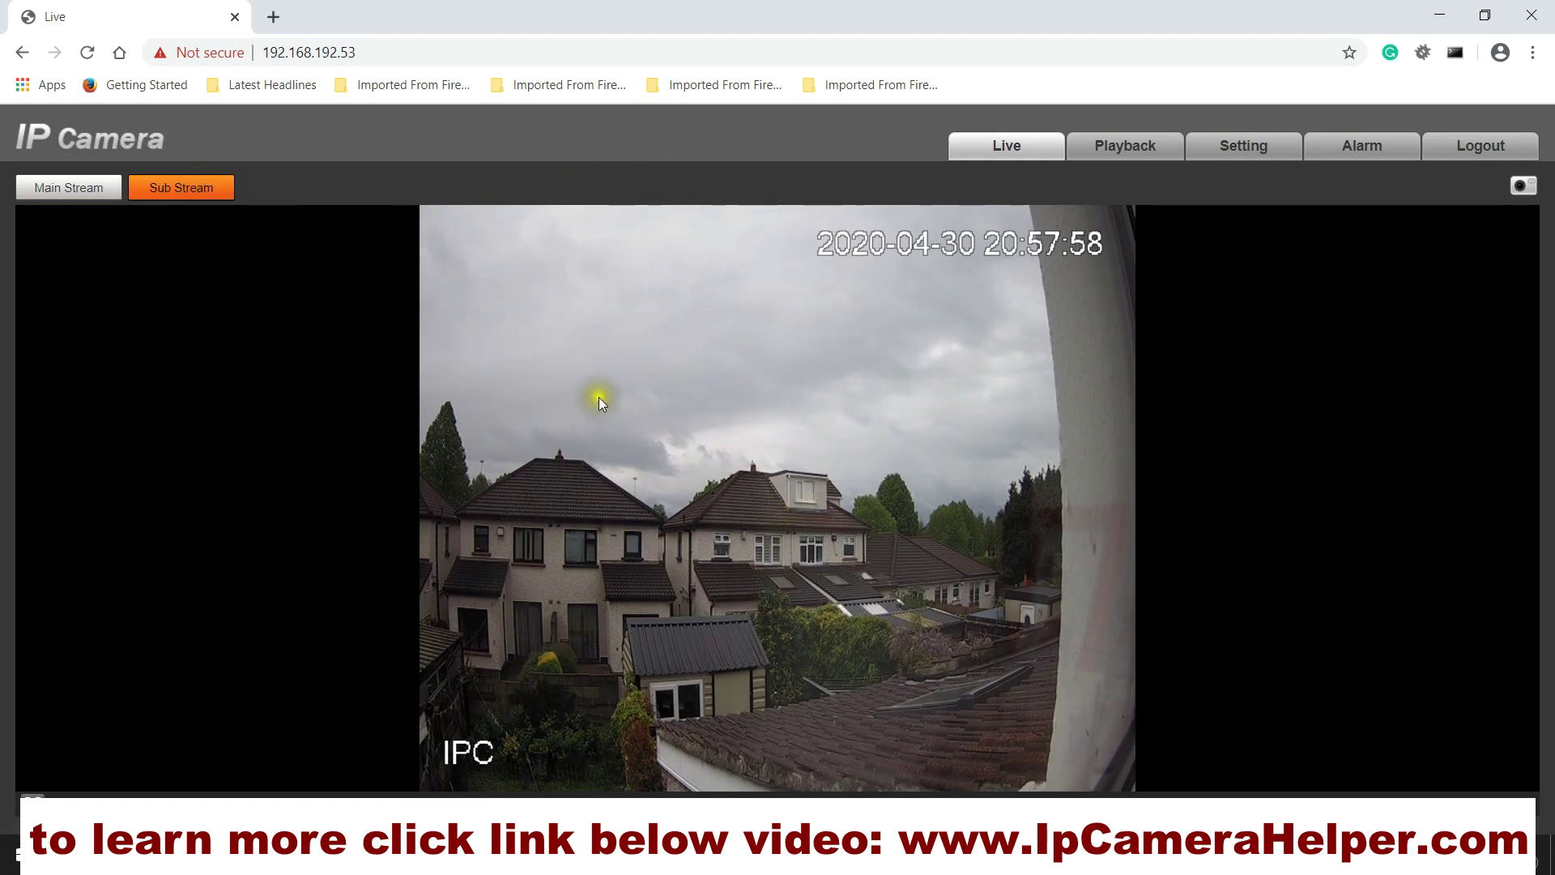
{"action": "left_click", "coordinate": [67, 195]}
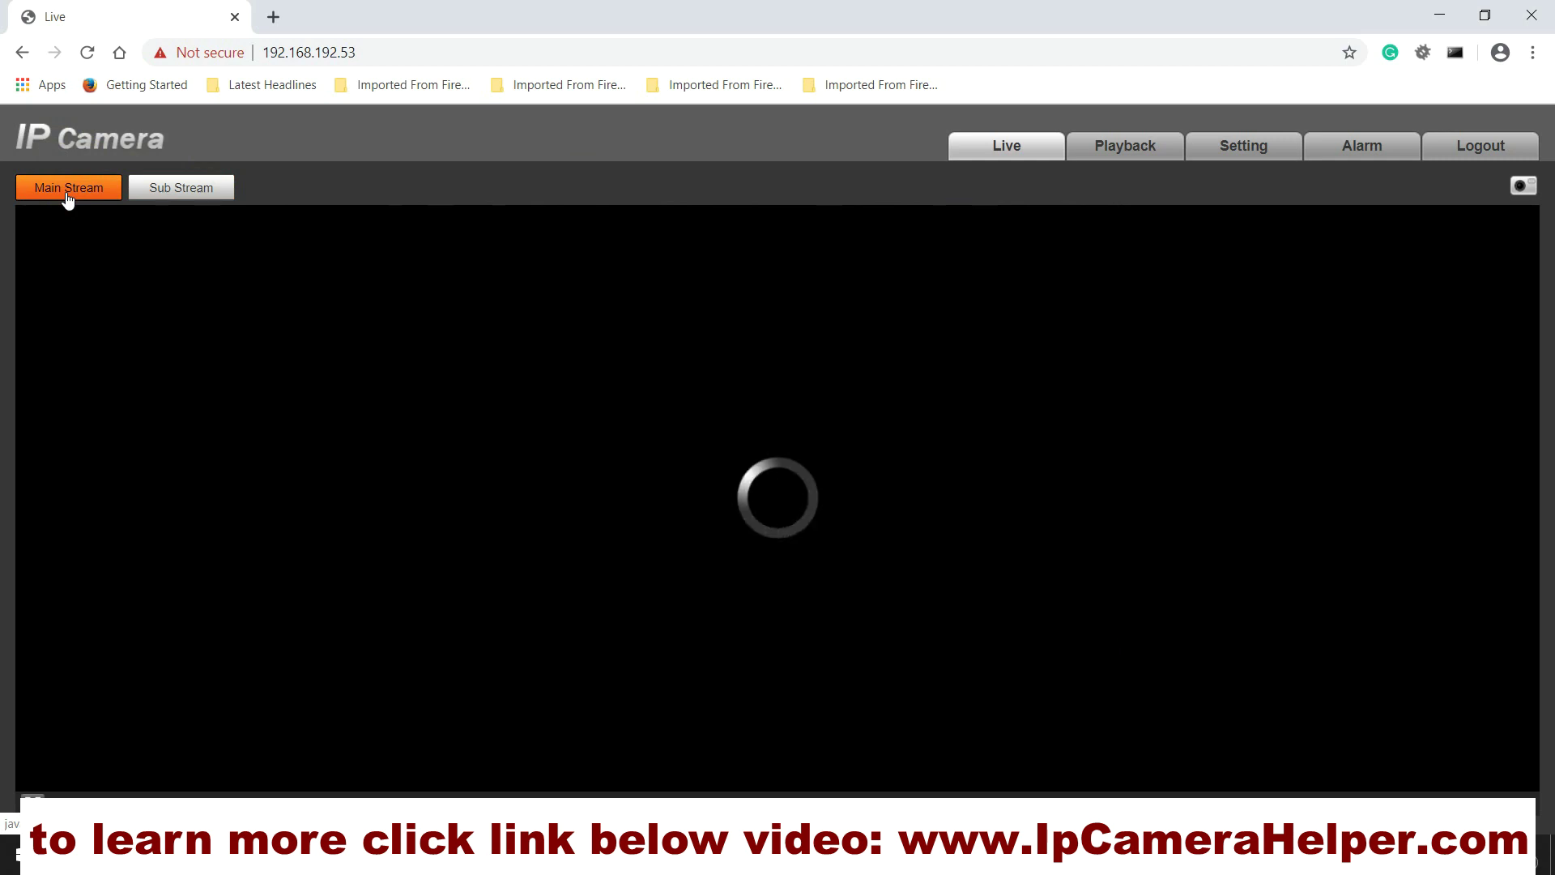
{"action": "left_click", "coordinate": [163, 194]}
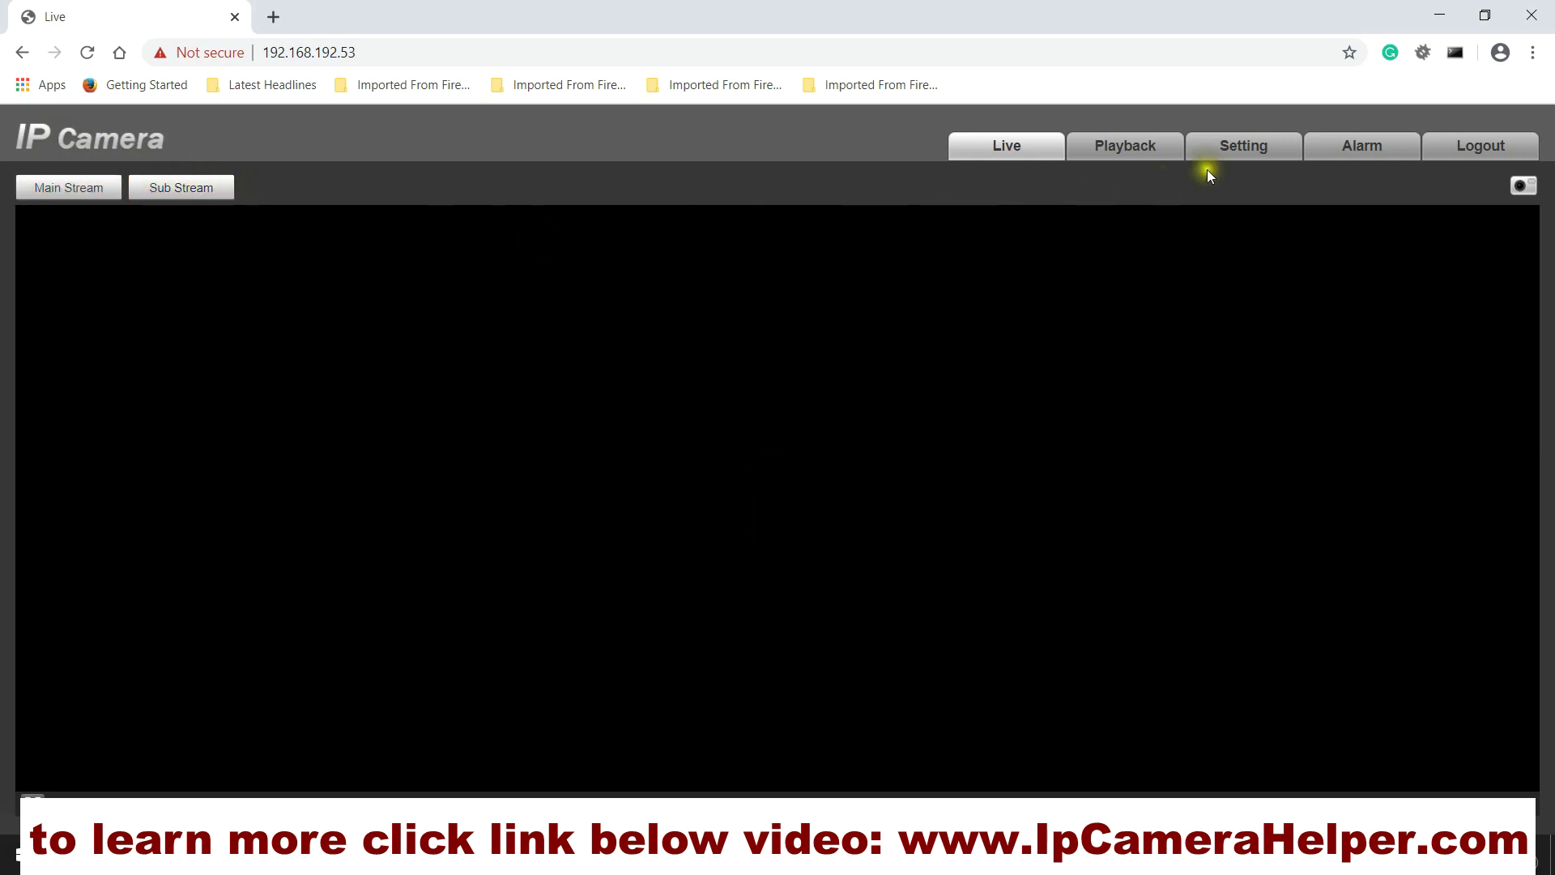
{"action": "left_click", "coordinate": [191, 193]}
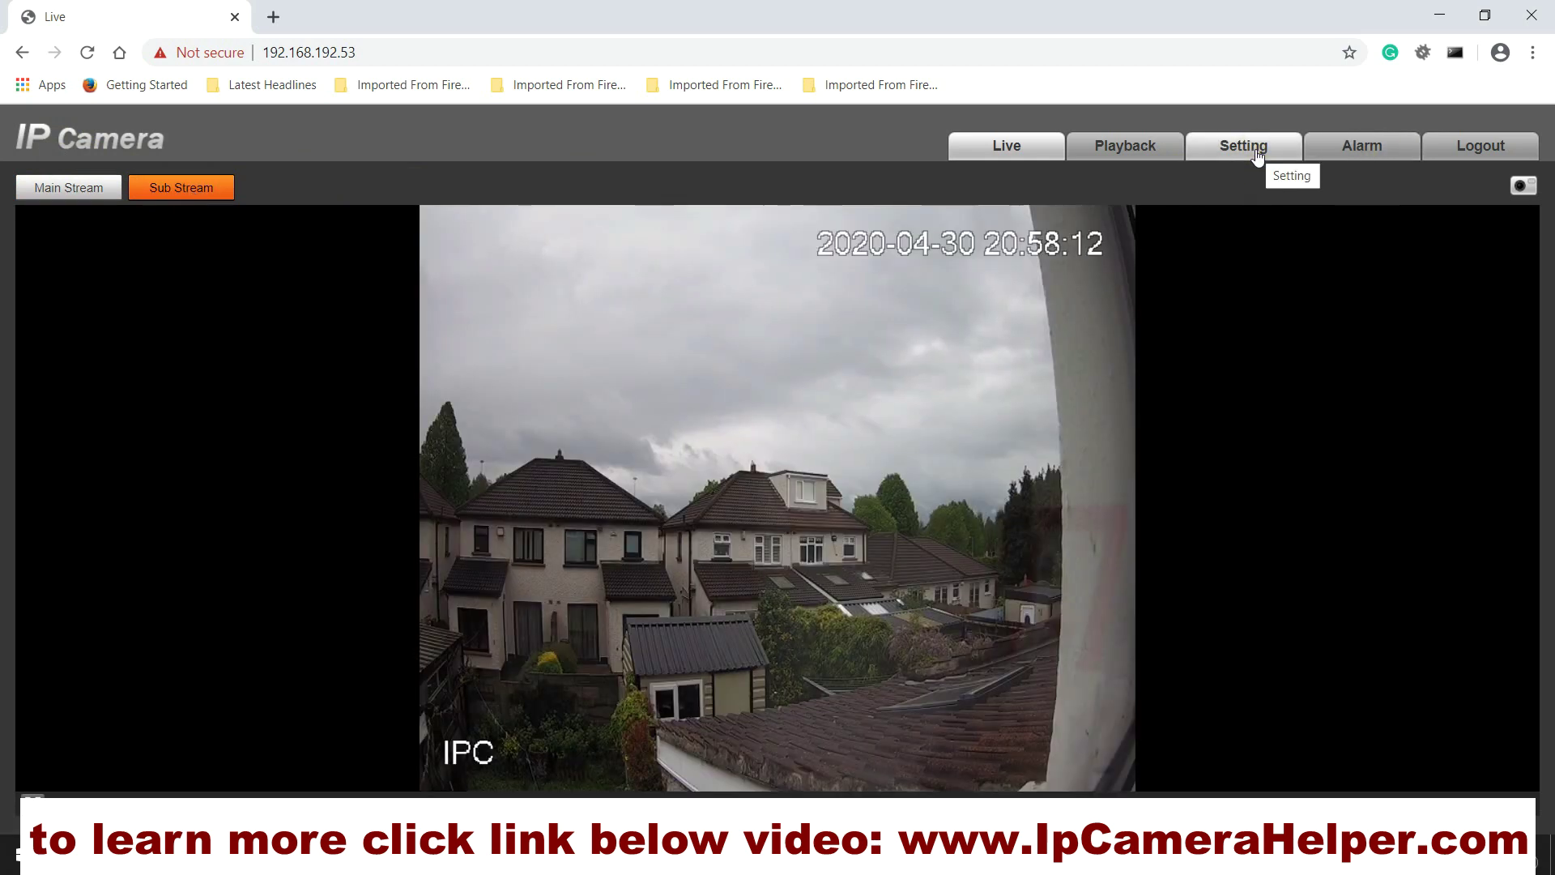
Step: Save 1280*720(720P) as the main stream resolution under Camera > Video, then watch the Main Stream live
{"action": "left_click", "coordinate": [1258, 154]}
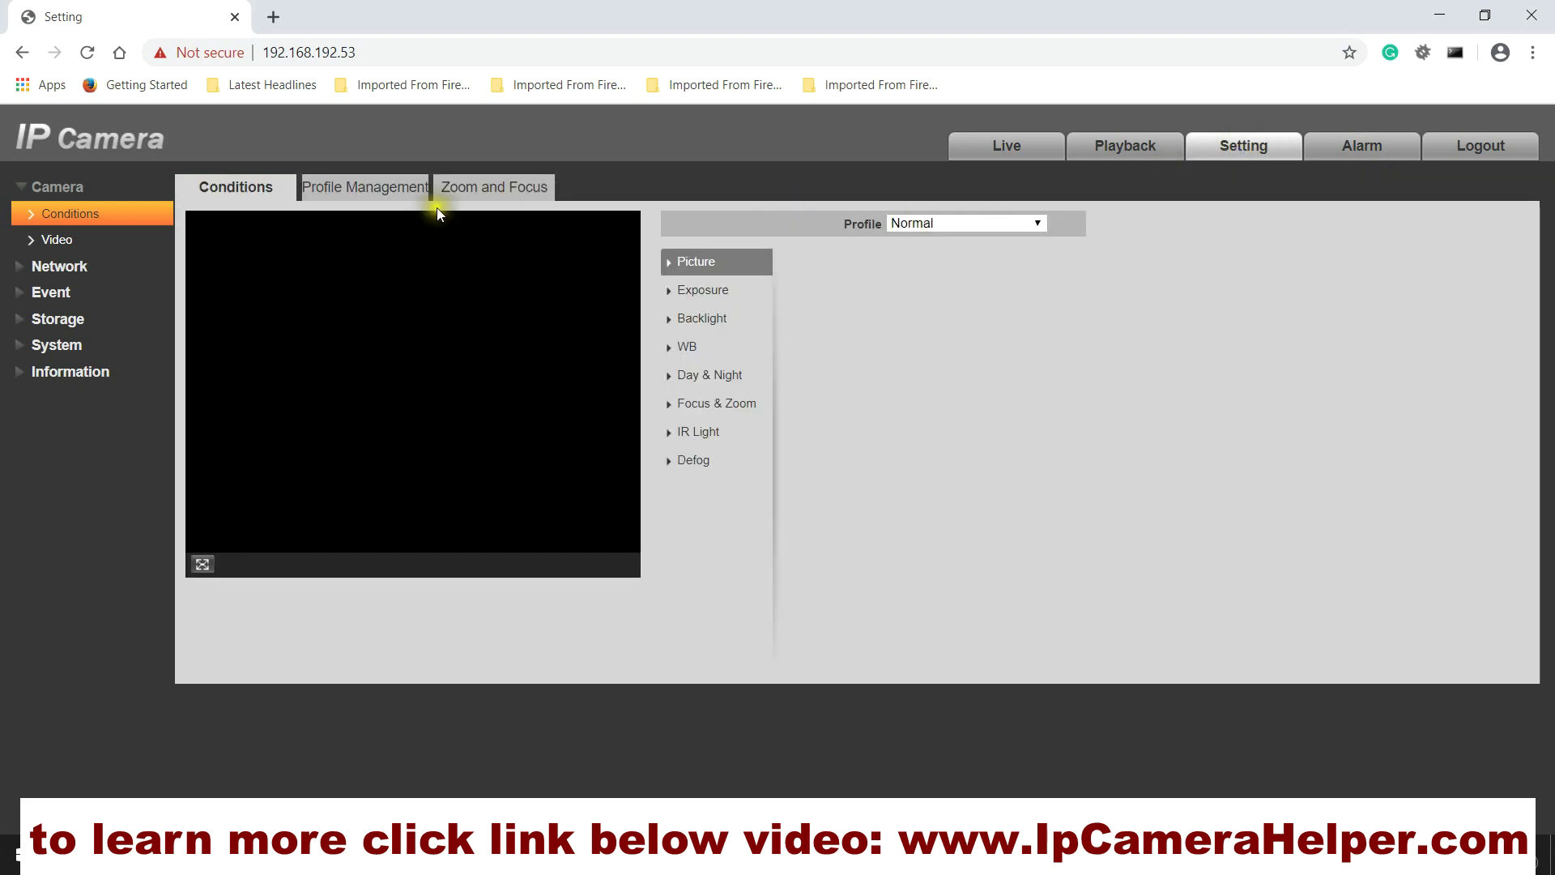
{"action": "left_click", "coordinate": [65, 241]}
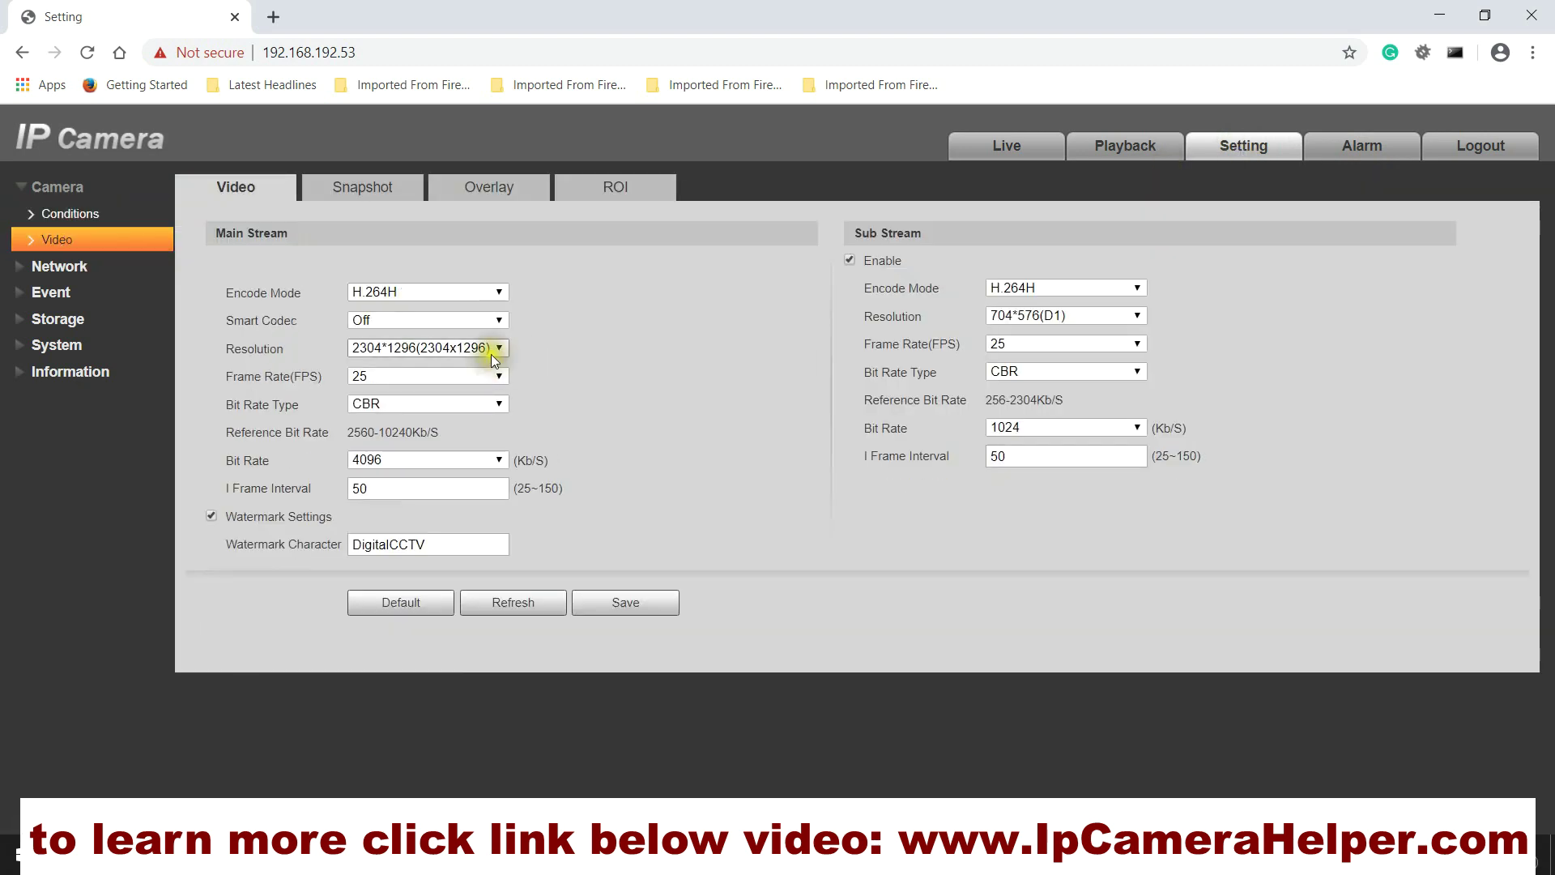
{"action": "left_click", "coordinate": [496, 347]}
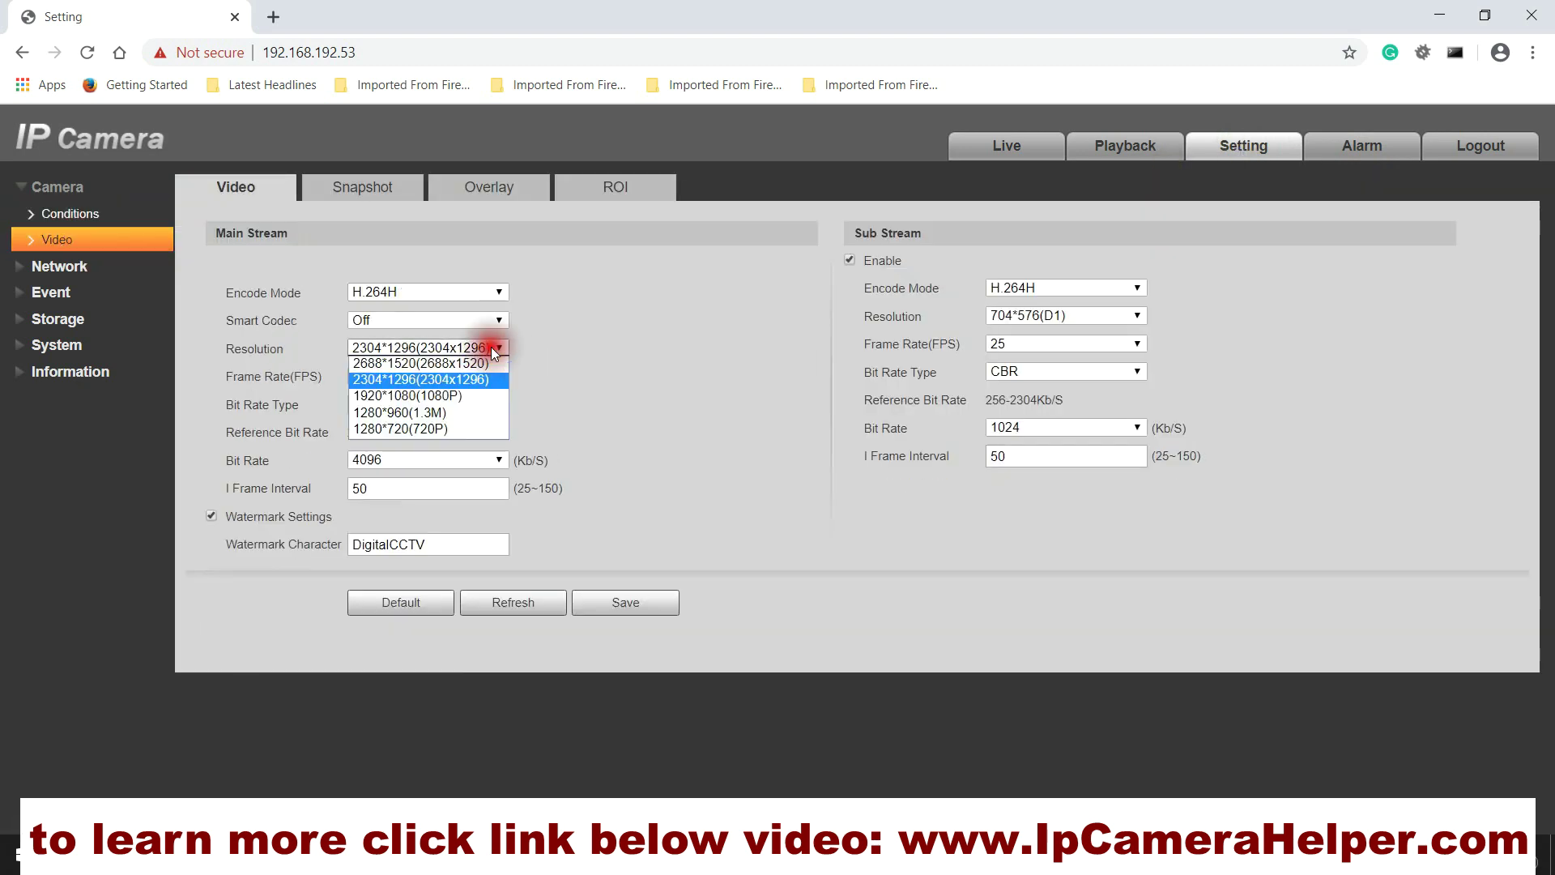
{"action": "left_click", "coordinate": [432, 429]}
{"action": "left_click", "coordinate": [644, 605]}
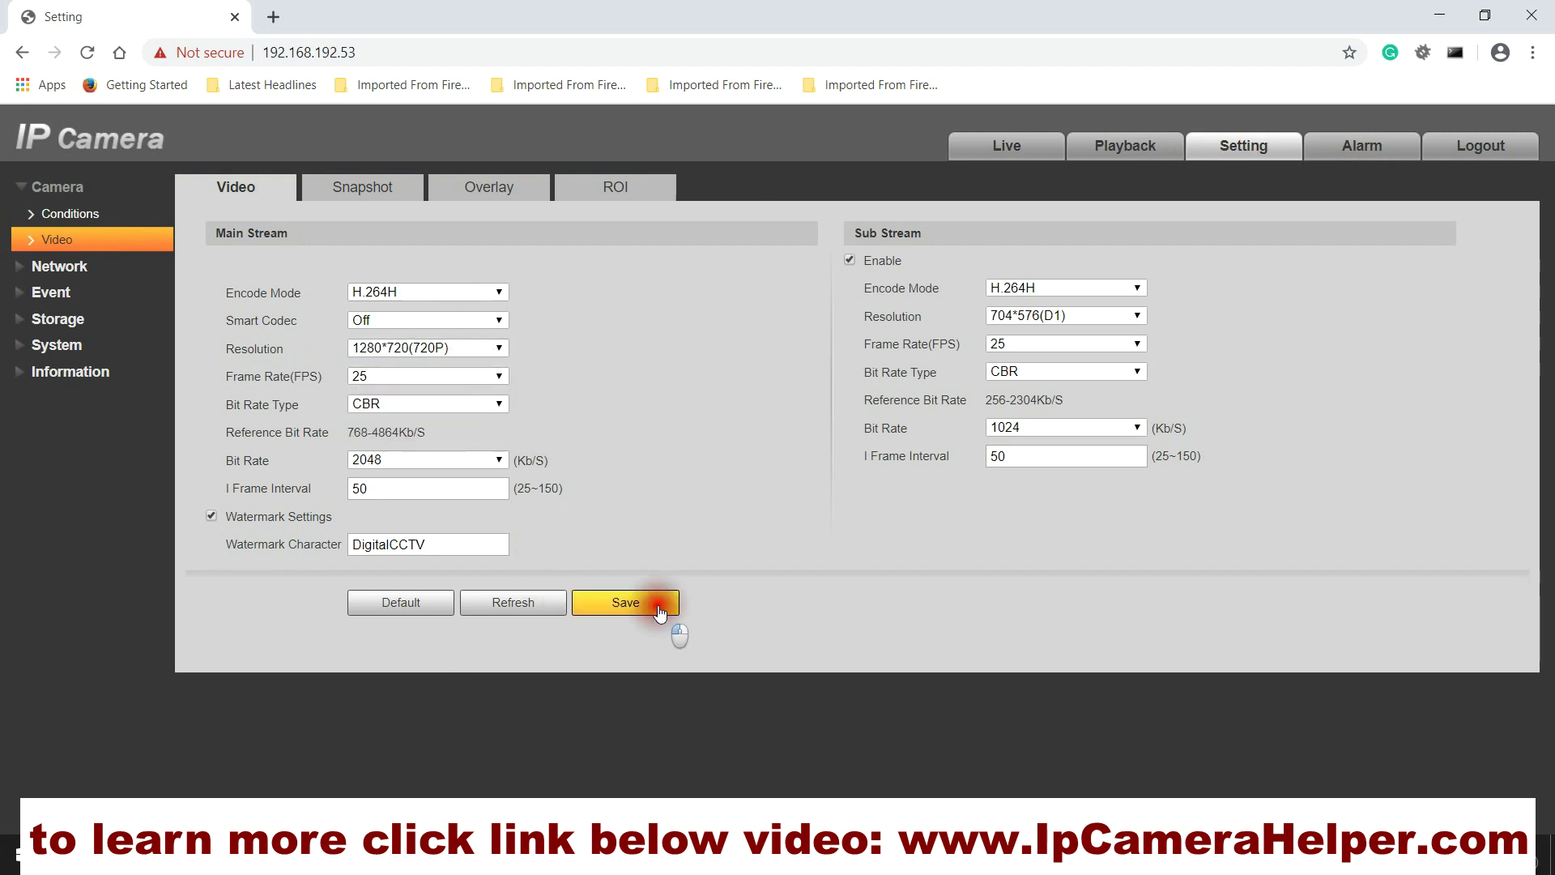
{"action": "left_click", "coordinate": [1006, 146]}
{"action": "left_click", "coordinate": [65, 187]}
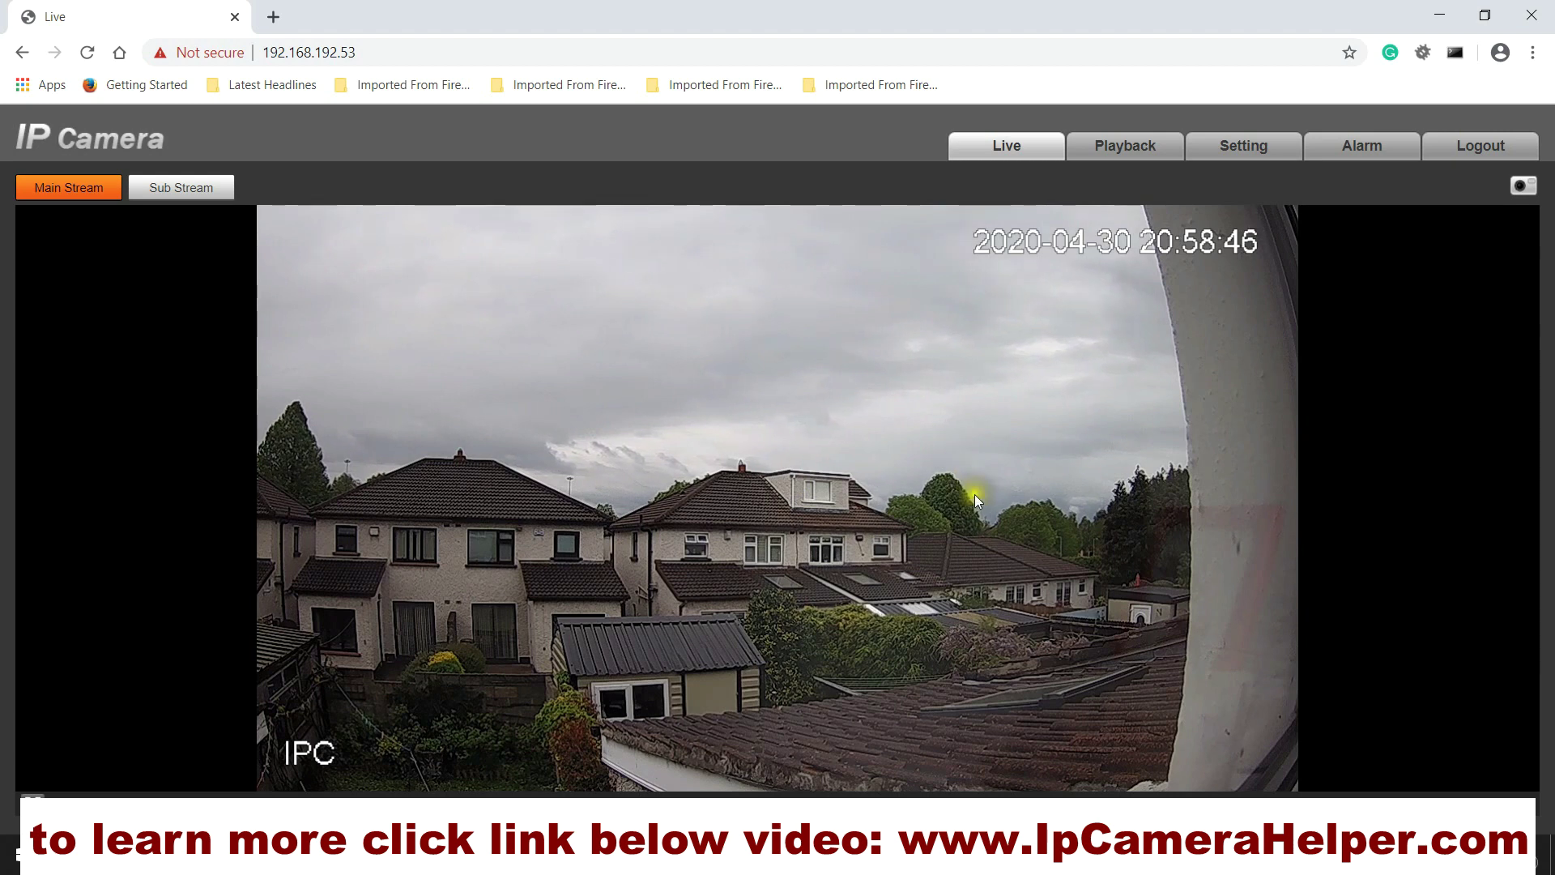
Step: Click on the Live page while the main-stream video of the rear gardens loads and plays
{"action": "left_click", "coordinate": [1067, 523]}
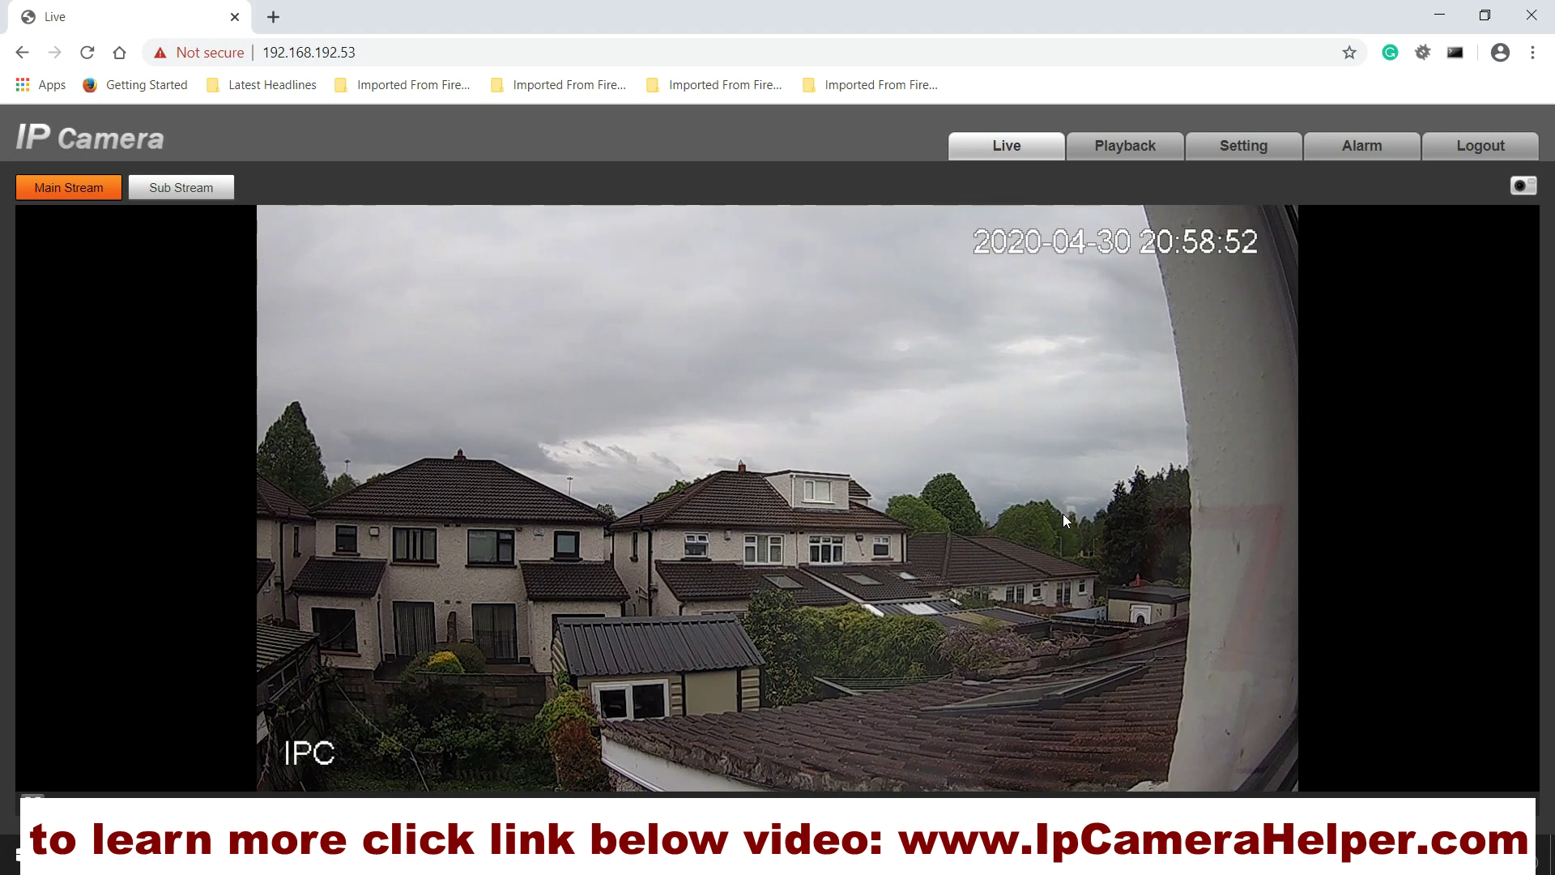
{"action": "left_click", "coordinate": [1010, 591]}
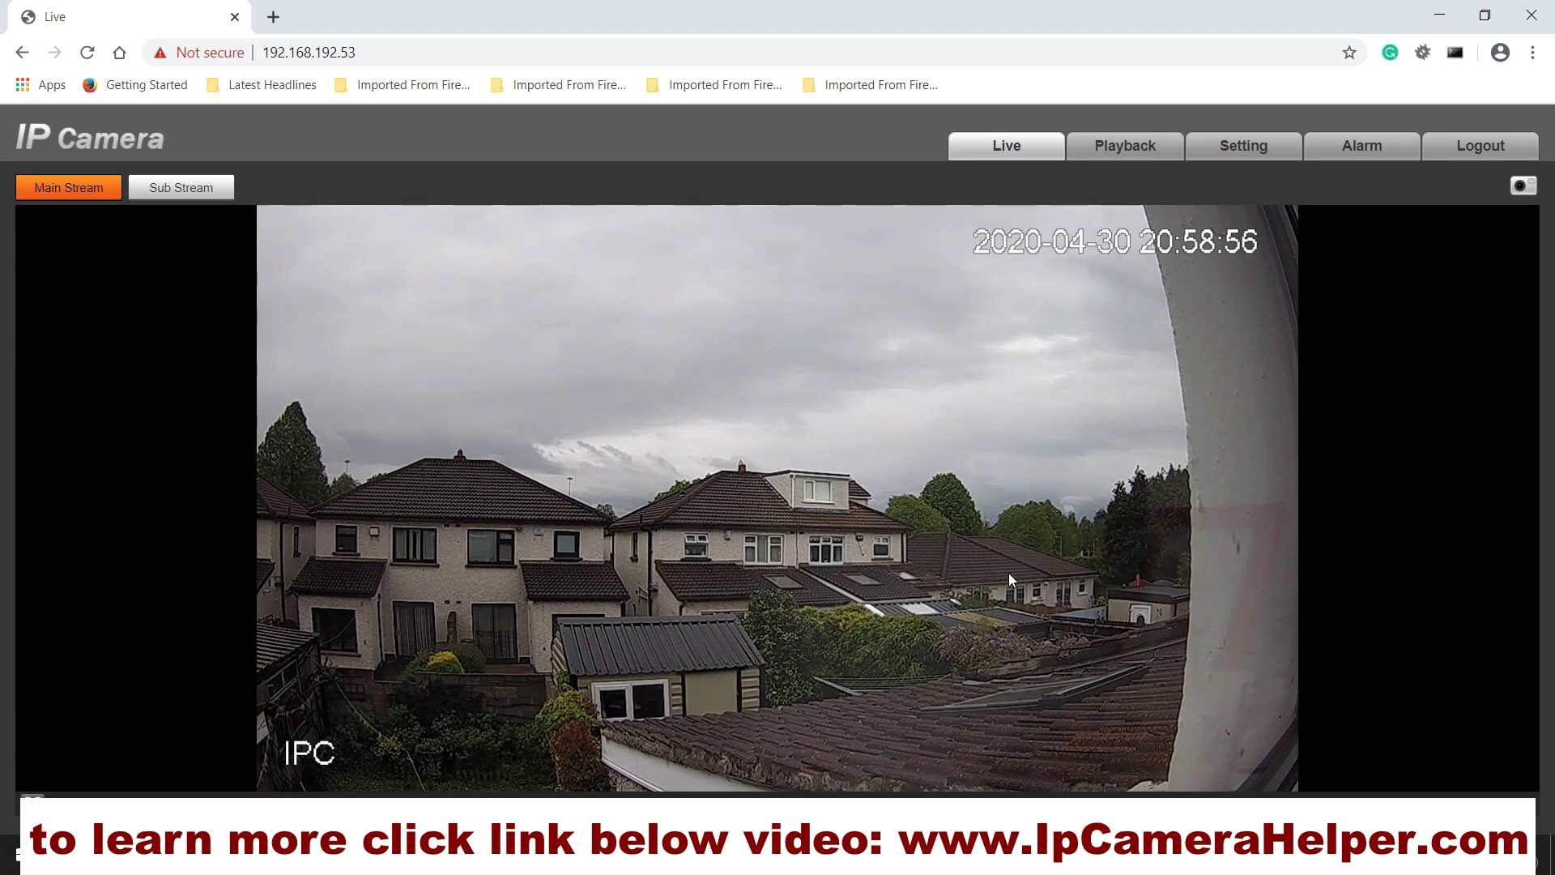